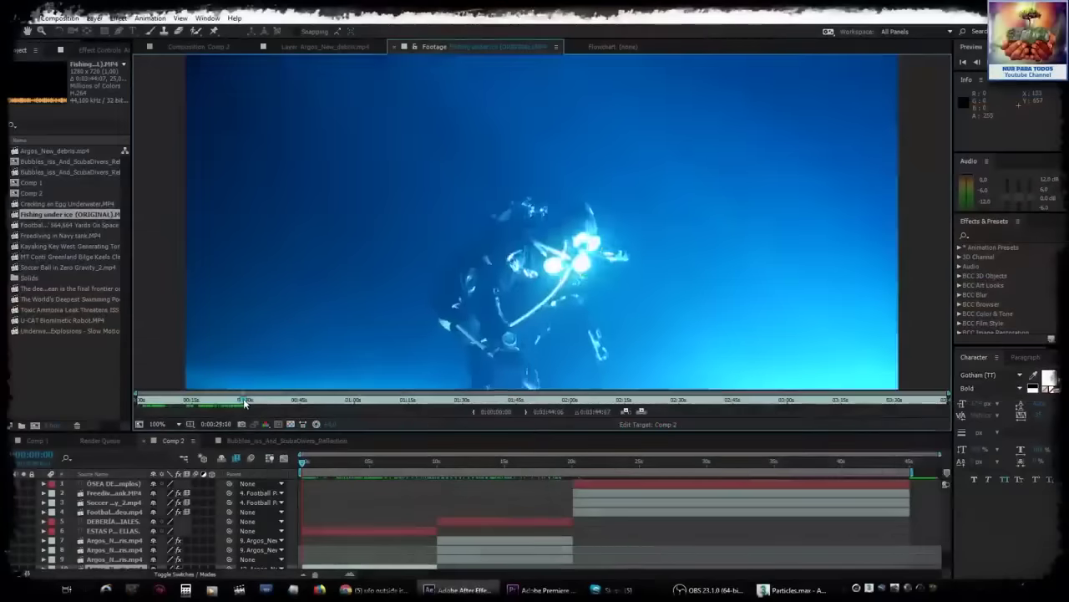
Scrub through the Fishing under ice (ORIGINAL) footage to about 0:00:52:00 and reframe the diver with the buckets
left_click_drag(242, 403, 256, 405)
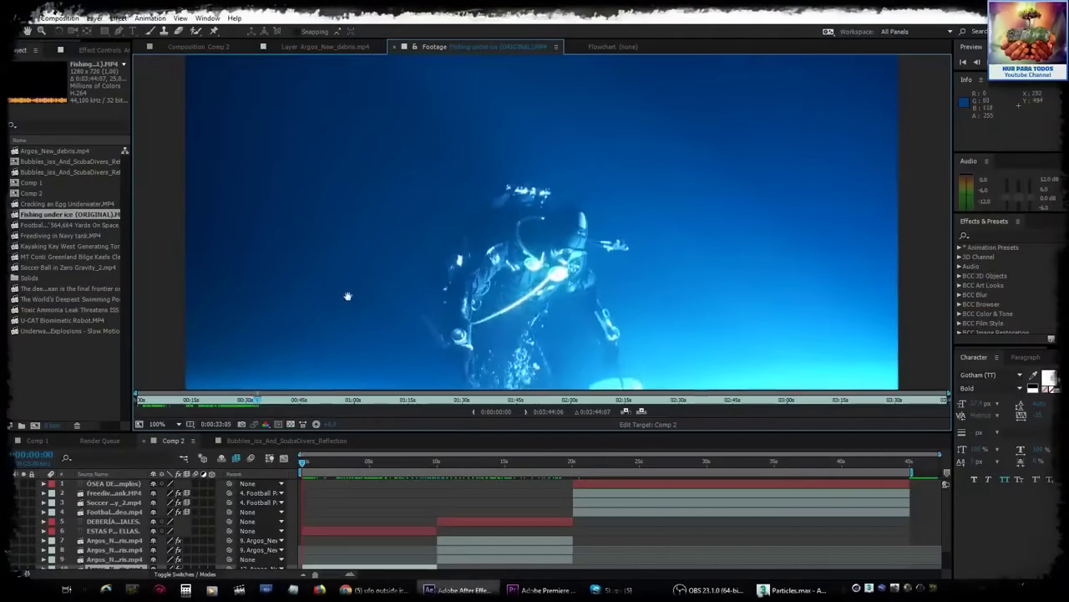
left_click_drag(348, 296, 338, 222)
left_click_drag(256, 405, 329, 408)
Create a composition from the Fishing under ice (ORIGINAL) footage and go to 0:00:48:23
left_click_drag(79, 214, 65, 343)
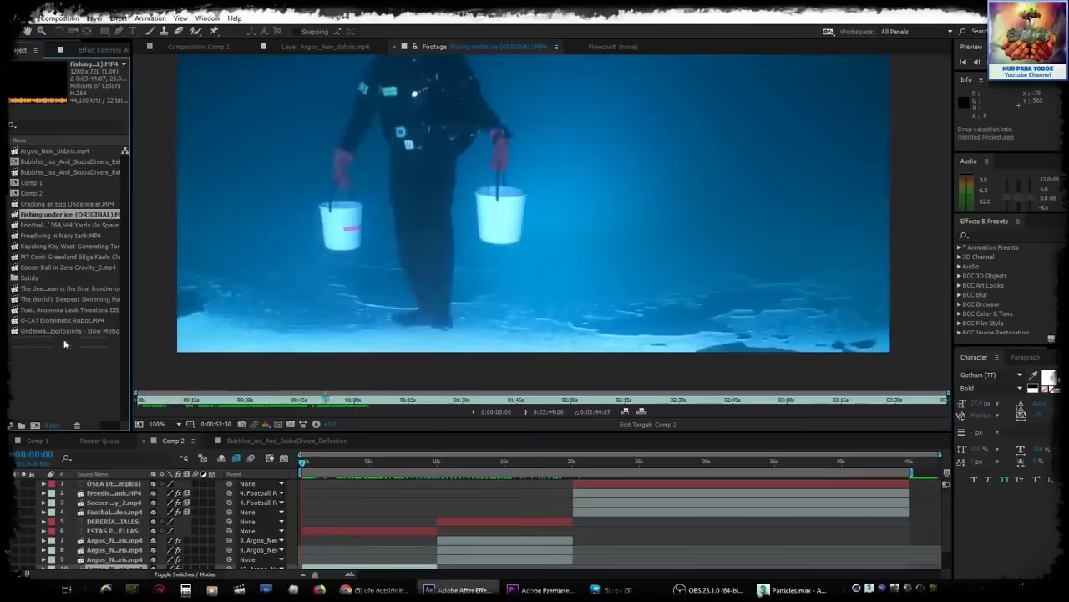
left_click_drag(31, 425, 31, 425)
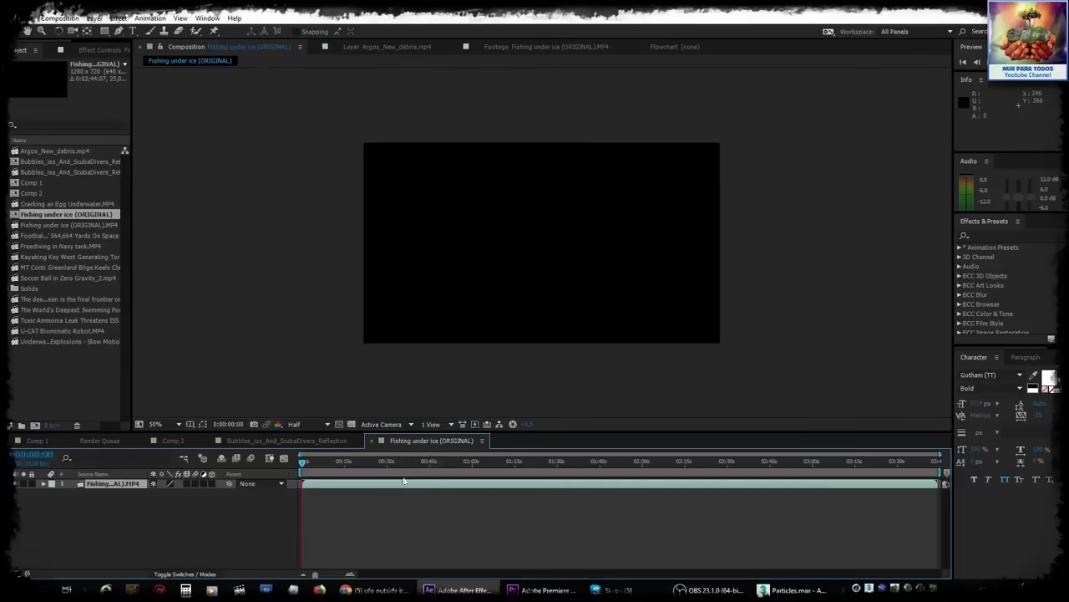
left_click(396, 461)
left_click_drag(396, 462, 440, 461)
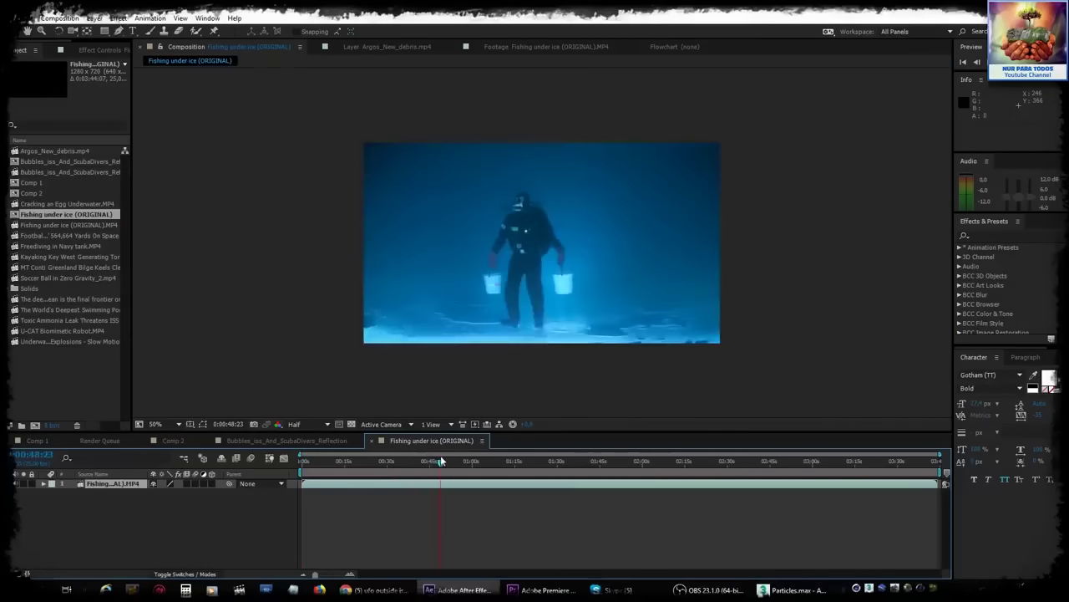
Set the Fishing under ice layer's rotation to 180° and scrub through the inverted clip
key("r")
key("period")
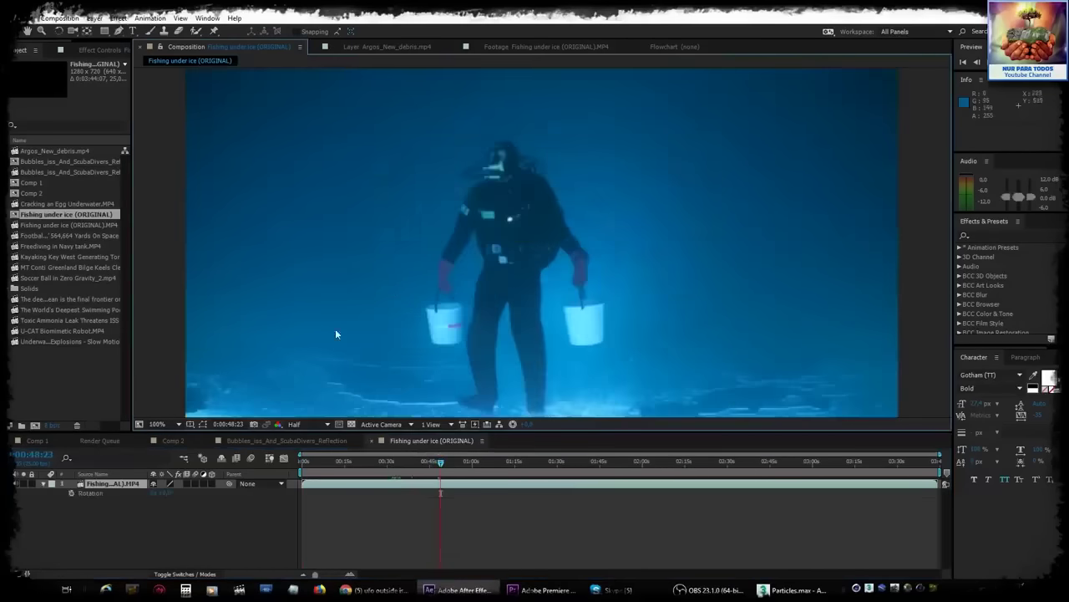
left_click_drag(170, 496, 216, 487)
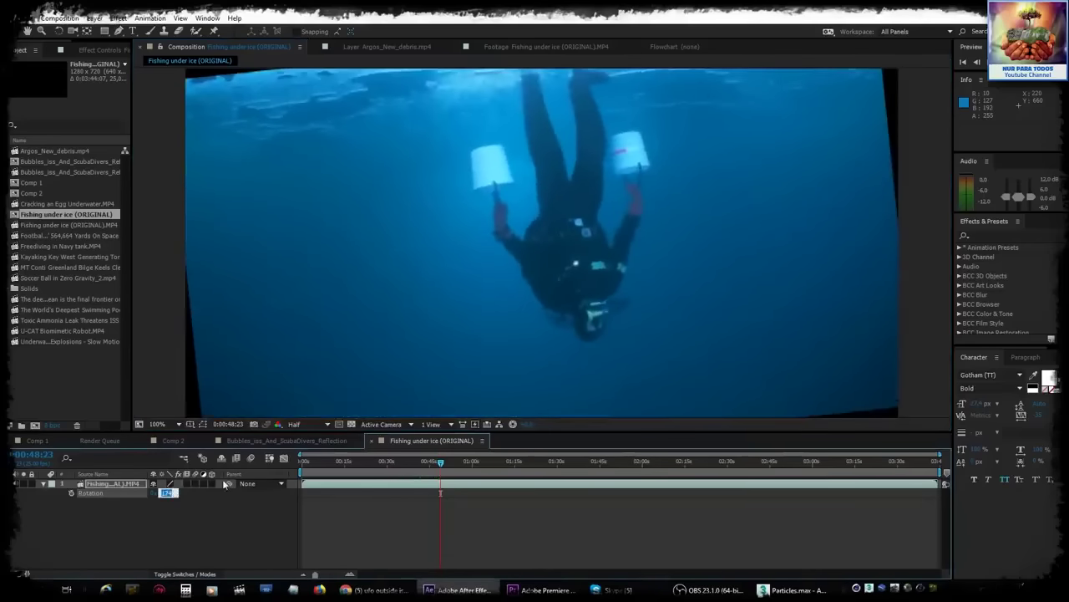
type("180")
key("Return")
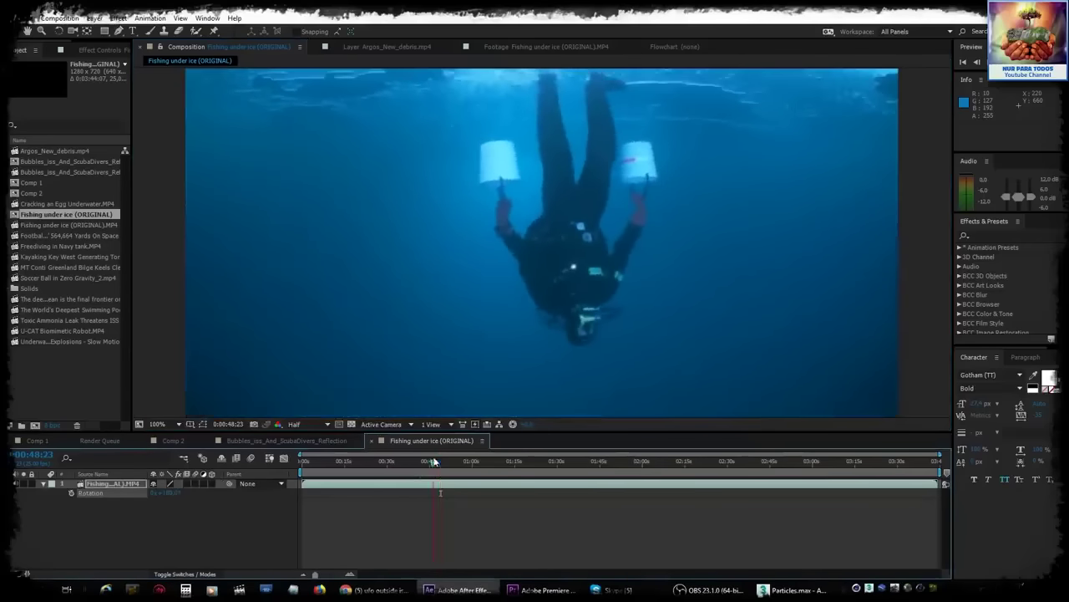
left_click_drag(433, 461, 619, 443)
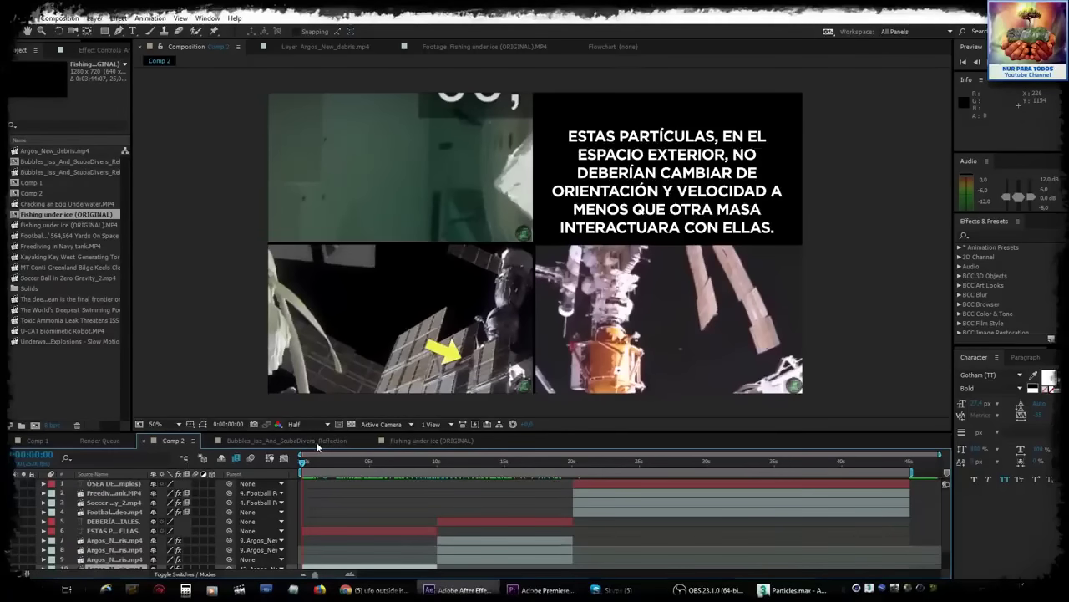
Preview the opening of Comp 2 and scrub the particle movement alongside the yellow line in the Argos clip
key("space")
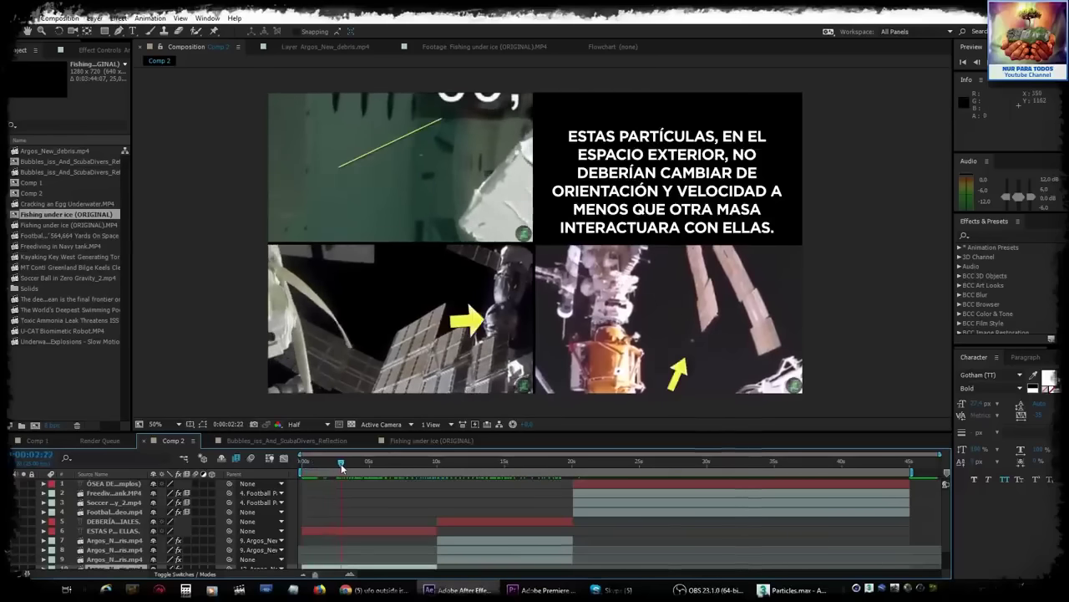
left_click_drag(336, 466, 321, 471)
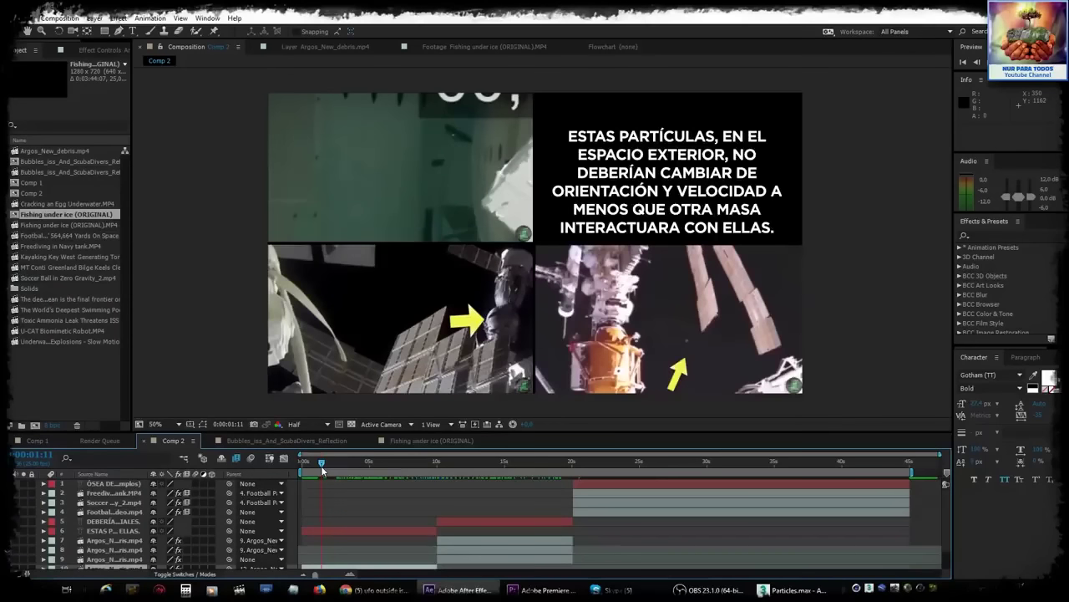
left_click_drag(322, 465, 404, 470)
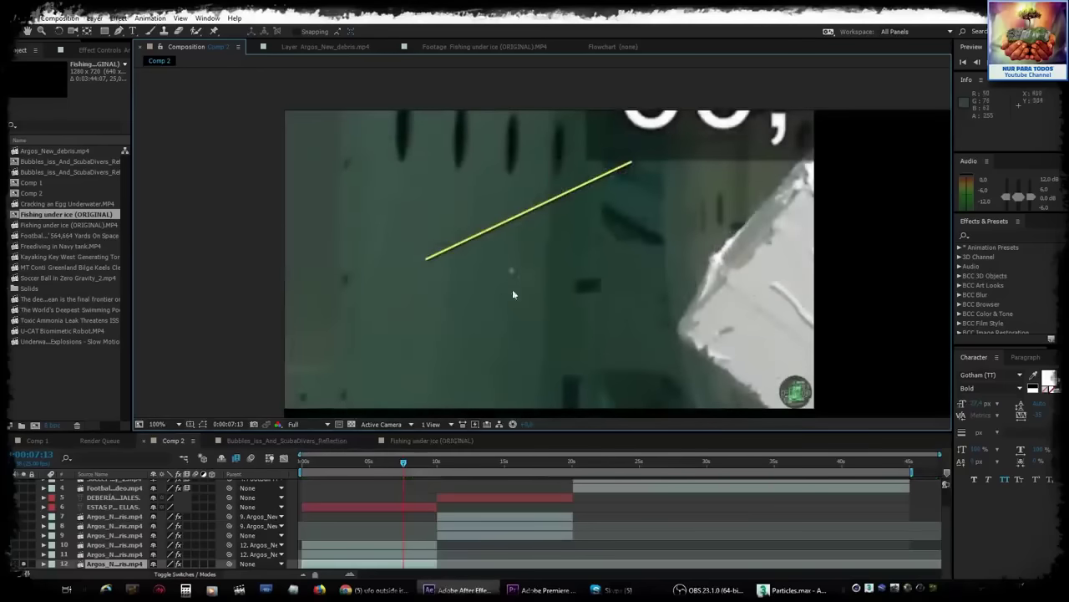
mouse_move(303, 466)
left_mouse_down()
mouse_move(392, 472)
mouse_move(357, 477)
mouse_move(438, 469)
mouse_move(298, 487)
left_mouse_up()
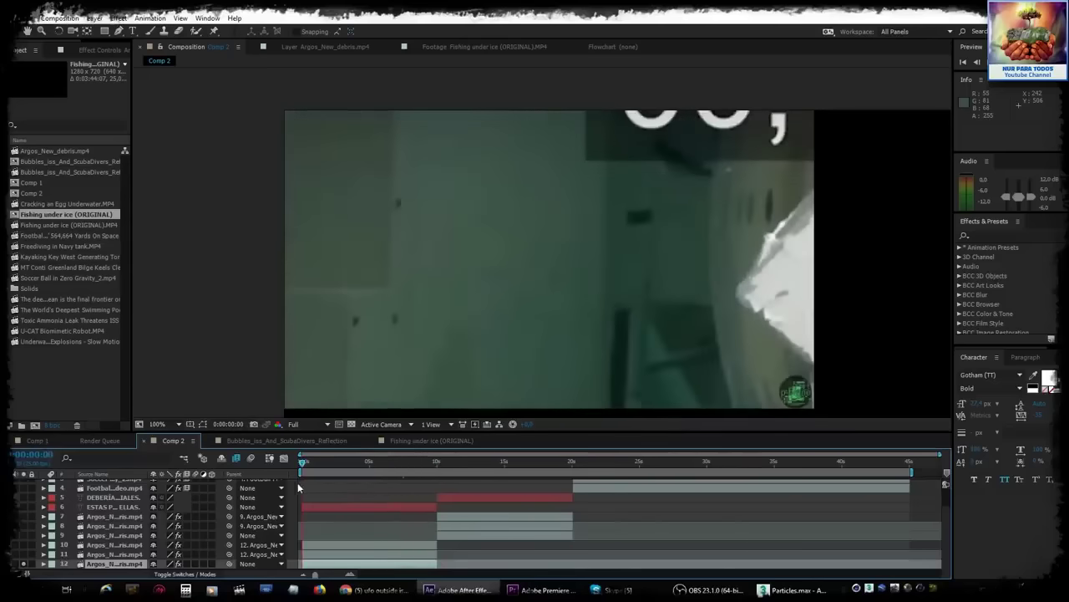
Enable the Echo effect on Argos layer 12 and preview the particle trails
left_click(101, 50)
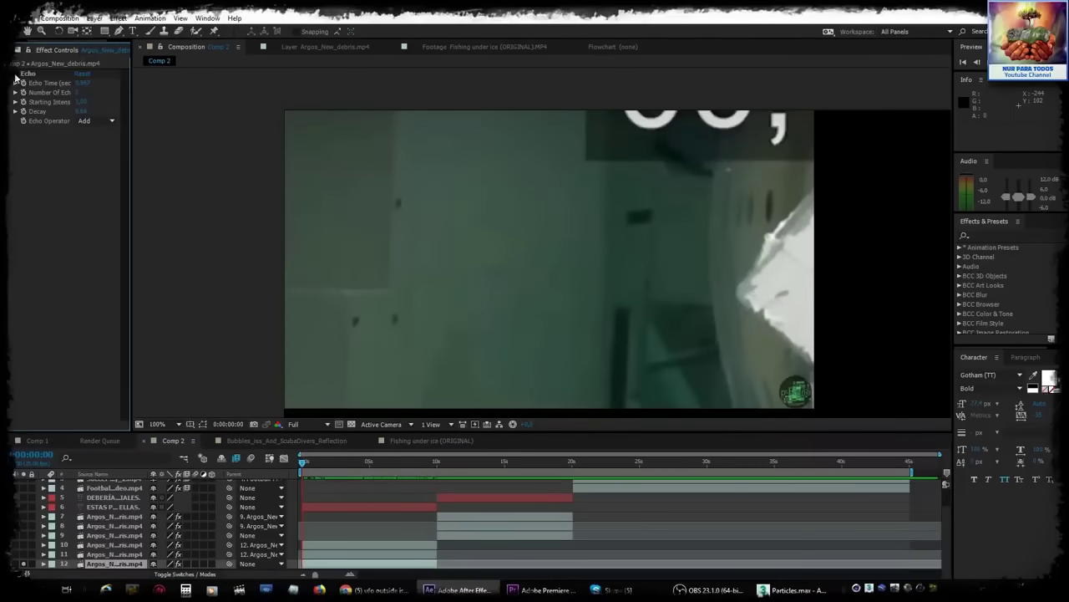
left_click(15, 75)
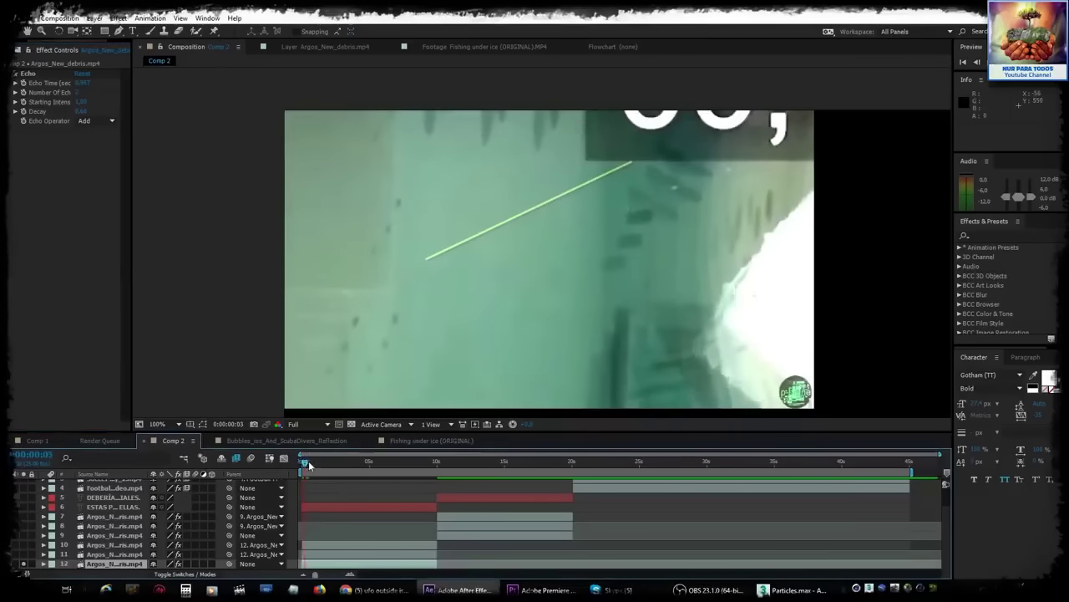
key("space")
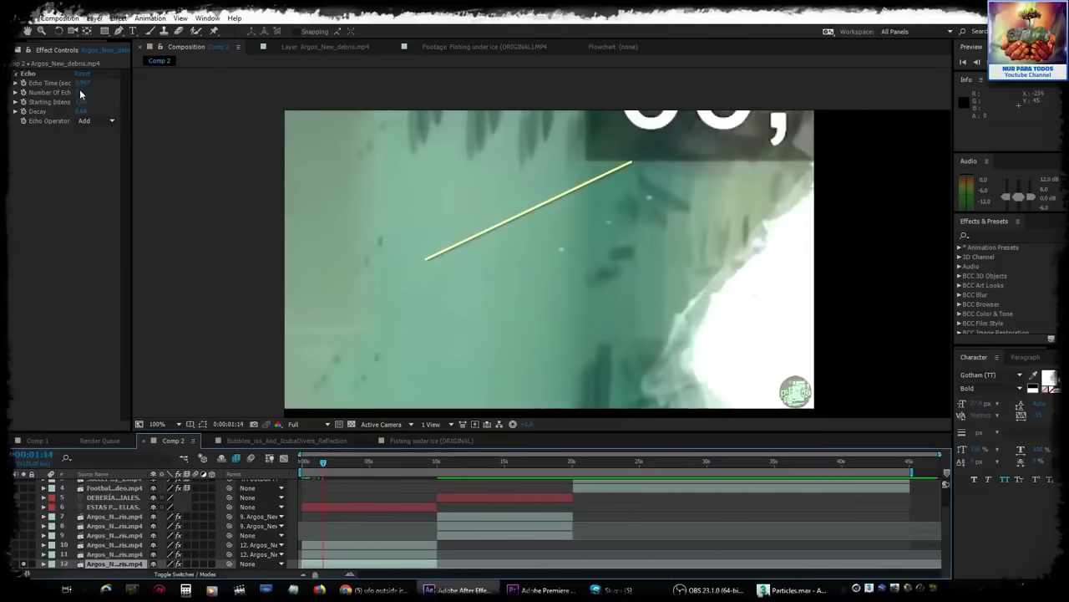
Try a higher number of echoes on Argos layer 12, undo the change, and scrub the particles
left_click_drag(78, 92, 132, 90)
key("ctrl+z")
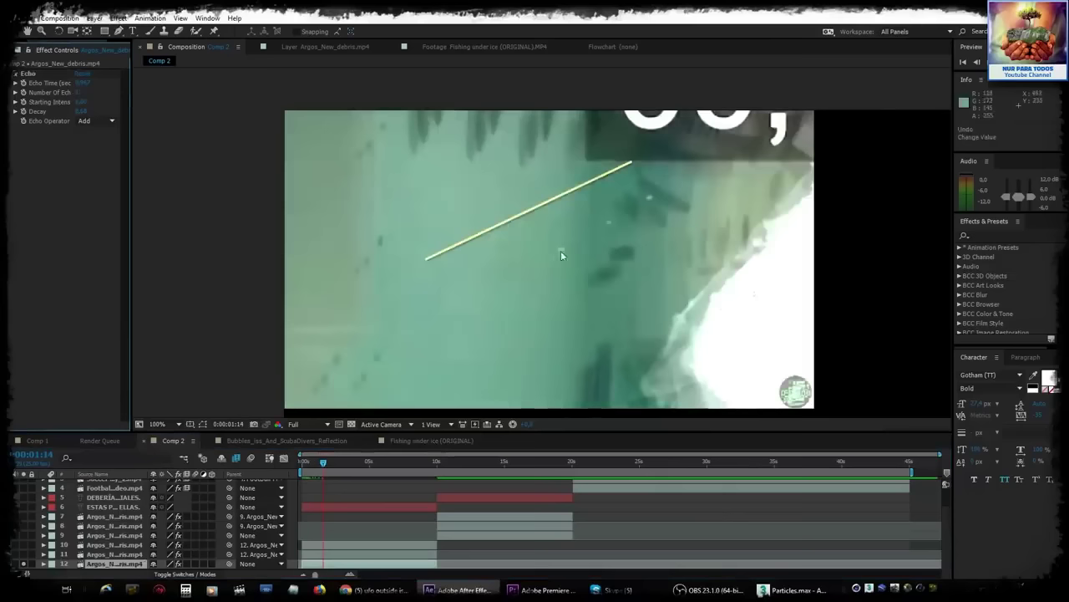
left_click_drag(324, 466, 349, 468)
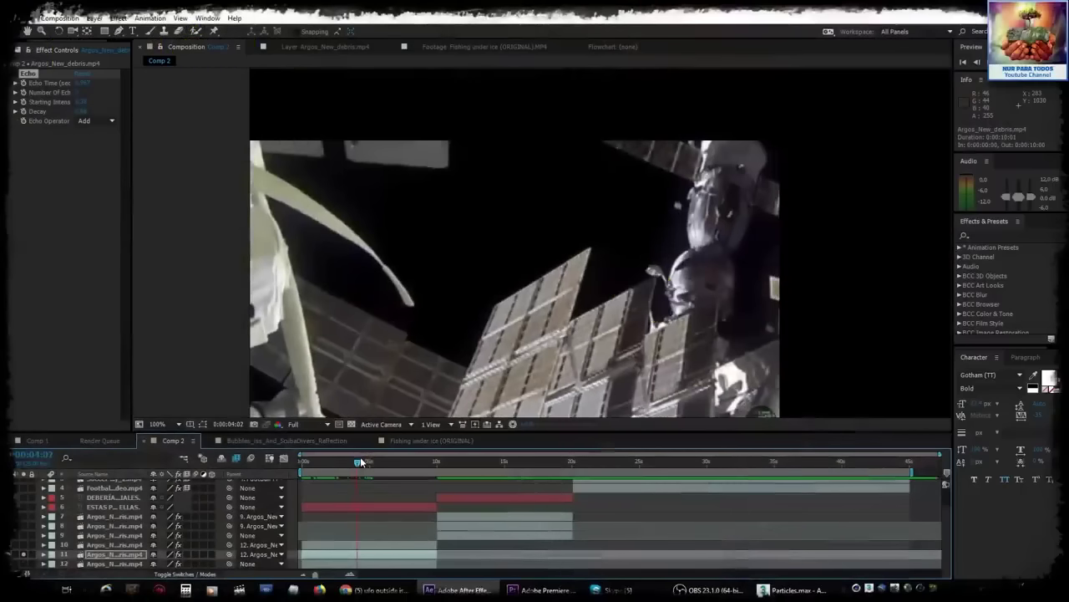
Extend the end of Argos layer 11 to about 0:00:24:18 and scrub the clip up to 0:00:19:03
left_click_drag(360, 456, 424, 464)
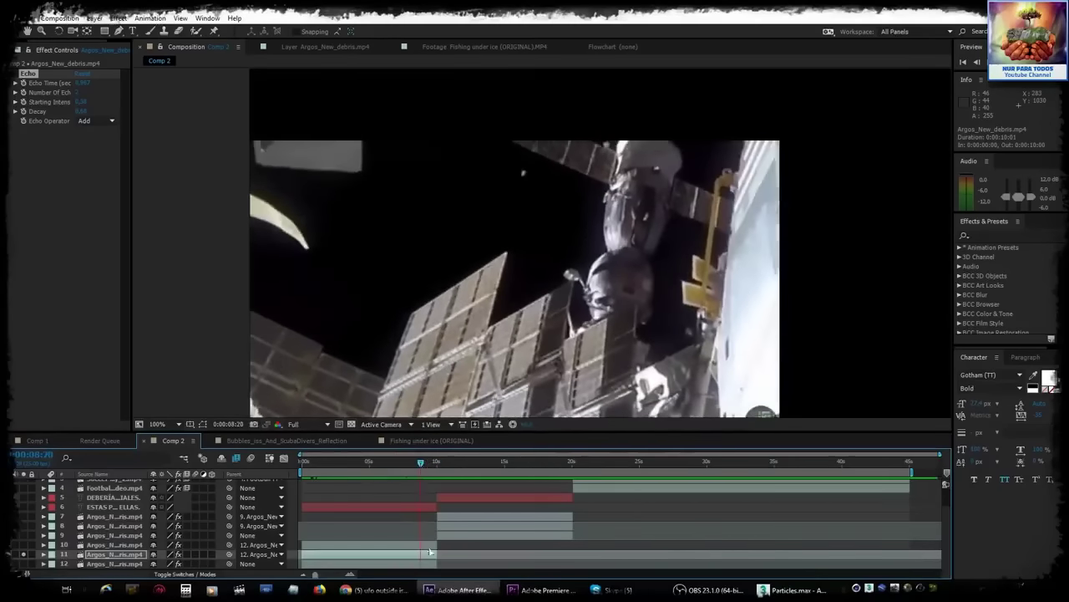
left_click_drag(437, 554, 635, 554)
left_click_drag(420, 461, 560, 475)
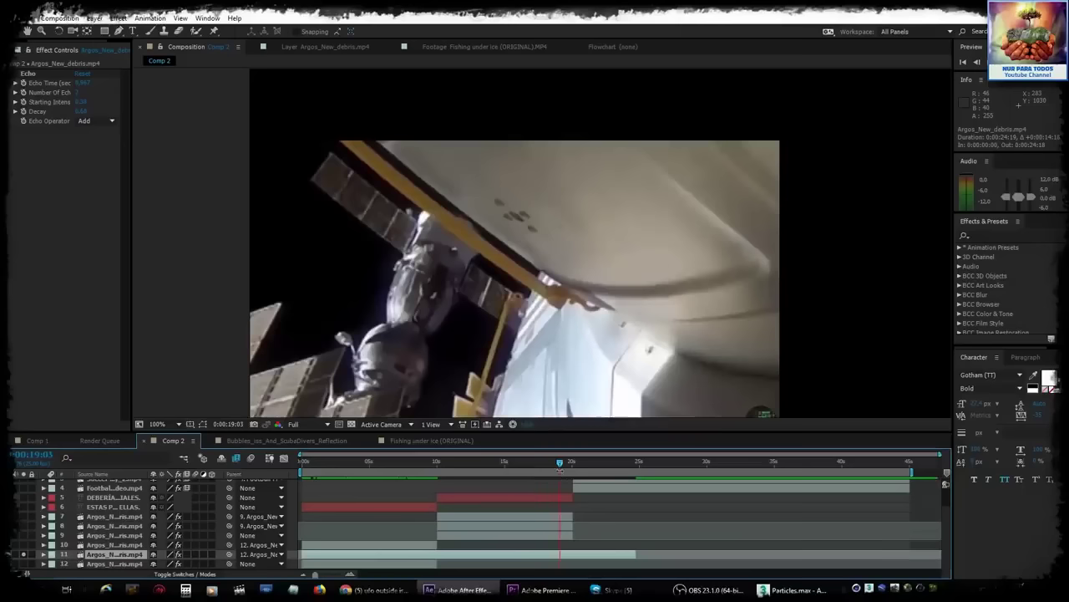
Solo Argos layer 10 instead of layer 11 and scrub back through its clip
left_click(23, 554)
left_click(140, 545)
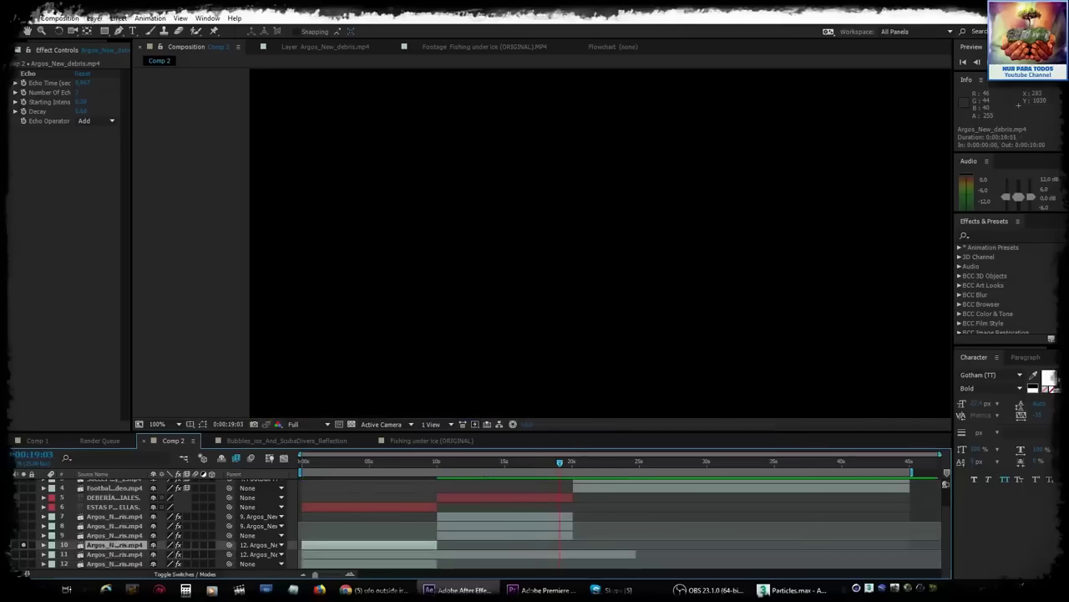
left_click(424, 461)
left_click_drag(423, 461, 388, 474)
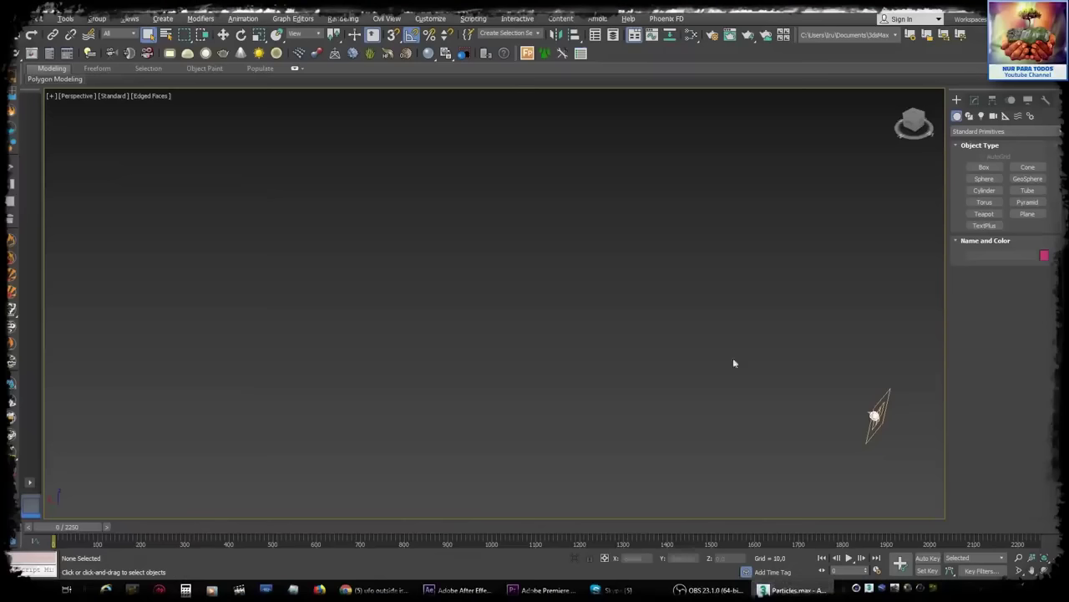
Inspect the PFS_Snow particle emitter in the perspective view and play the animation
left_click(874, 409)
left_click_drag(876, 407, 862, 394)
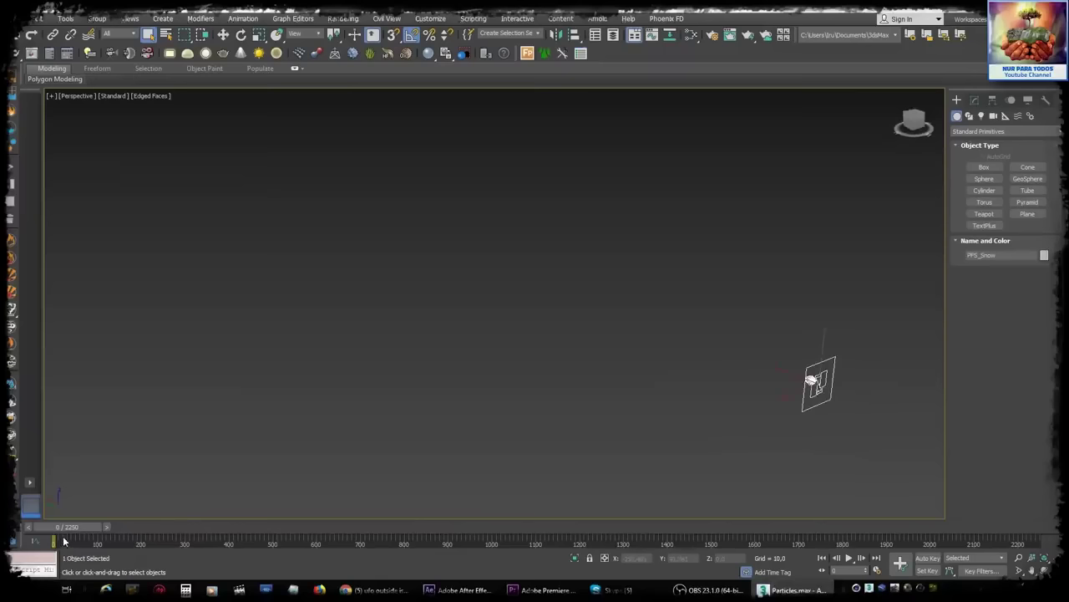
left_click(849, 557)
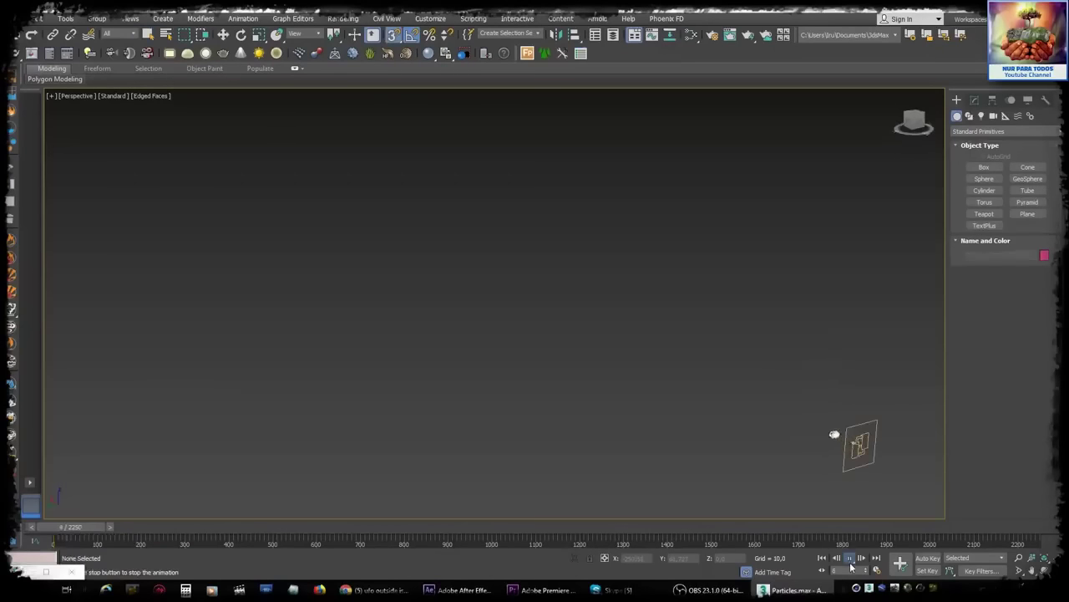
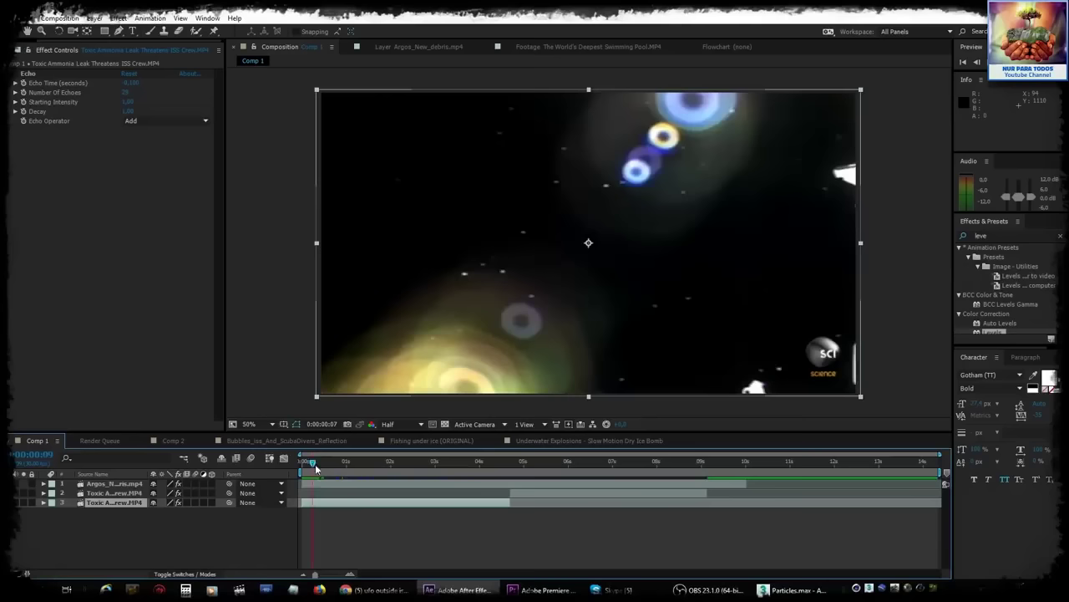
Scrub through the first Toxic Ammonia Leak clip in Comp 1 to examine the drifting particles
left_click_drag(315, 464, 331, 469)
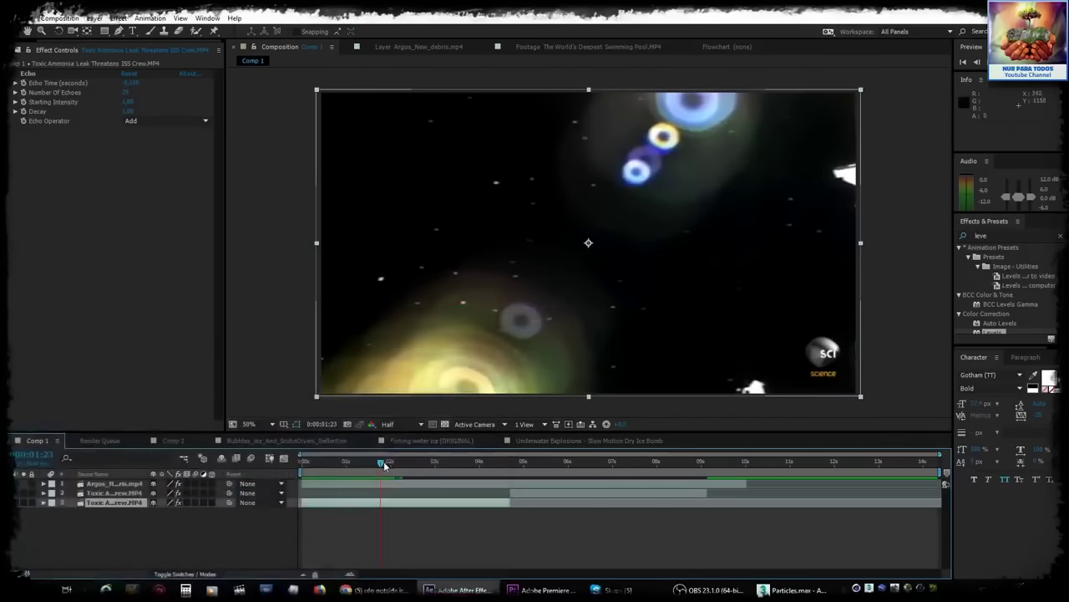
left_click_drag(371, 466, 413, 475)
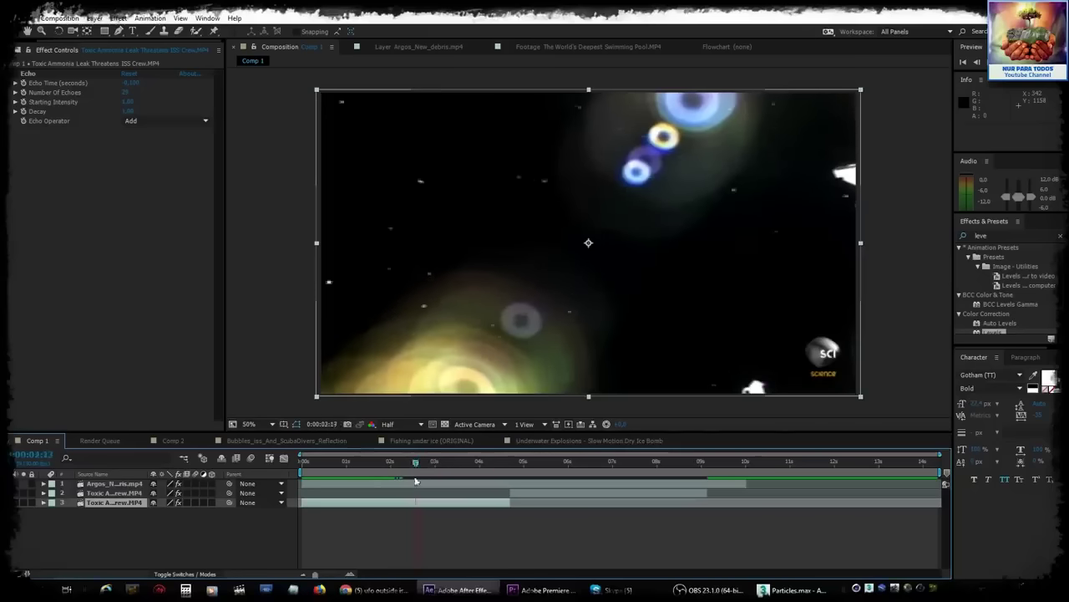
left_click_drag(362, 483, 456, 481)
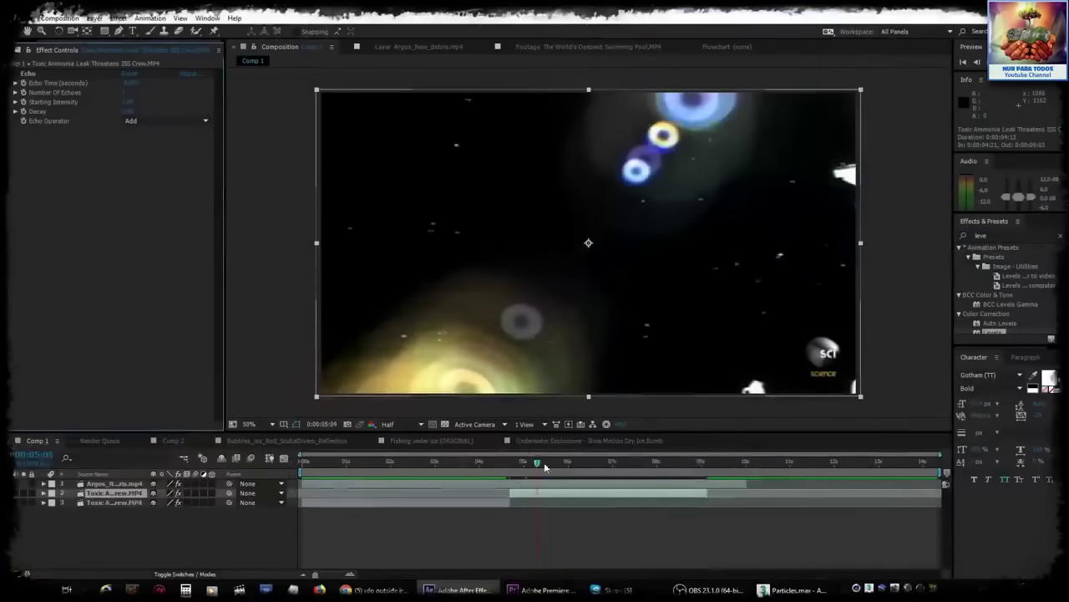
Enable the Echo effect on the second Toxic Ammonia Leak layer and scrub its particle trails to about 0:00:06:06
left_click_drag(544, 466, 571, 463)
left_click(20, 75)
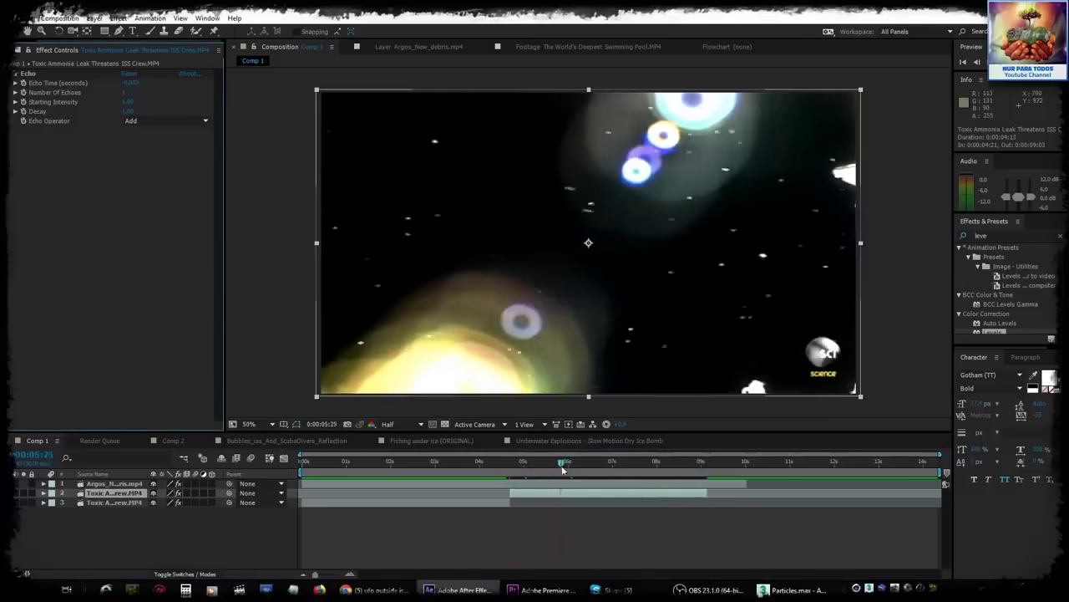
left_click_drag(563, 465, 580, 537)
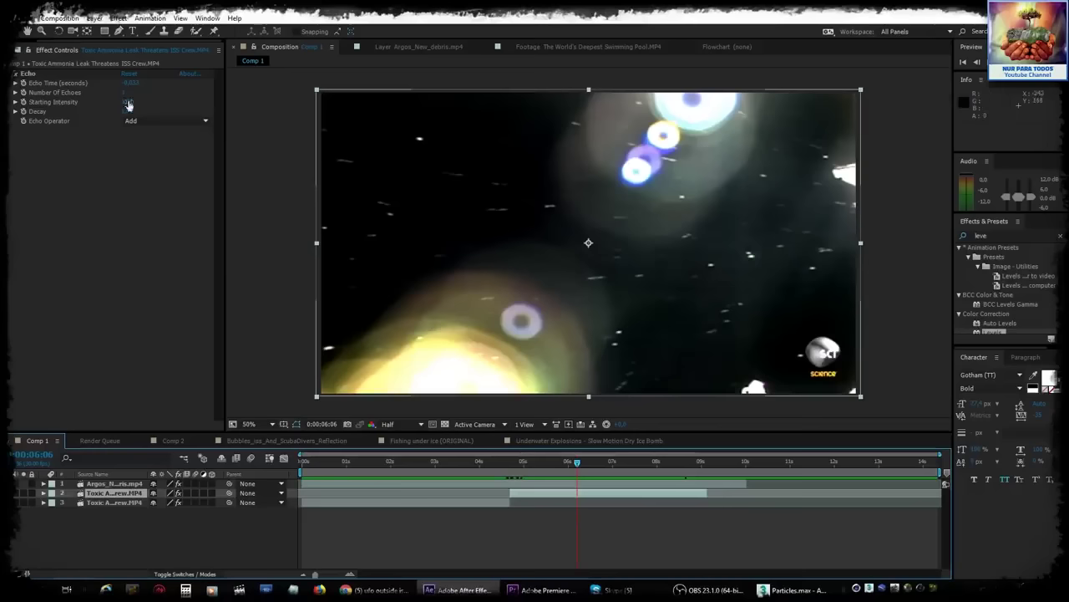
Increase the Echo effect's number of echoes on the second Toxic Ammonia Leak layer and review the longer particle trails
left_click_drag(125, 97, 138, 96)
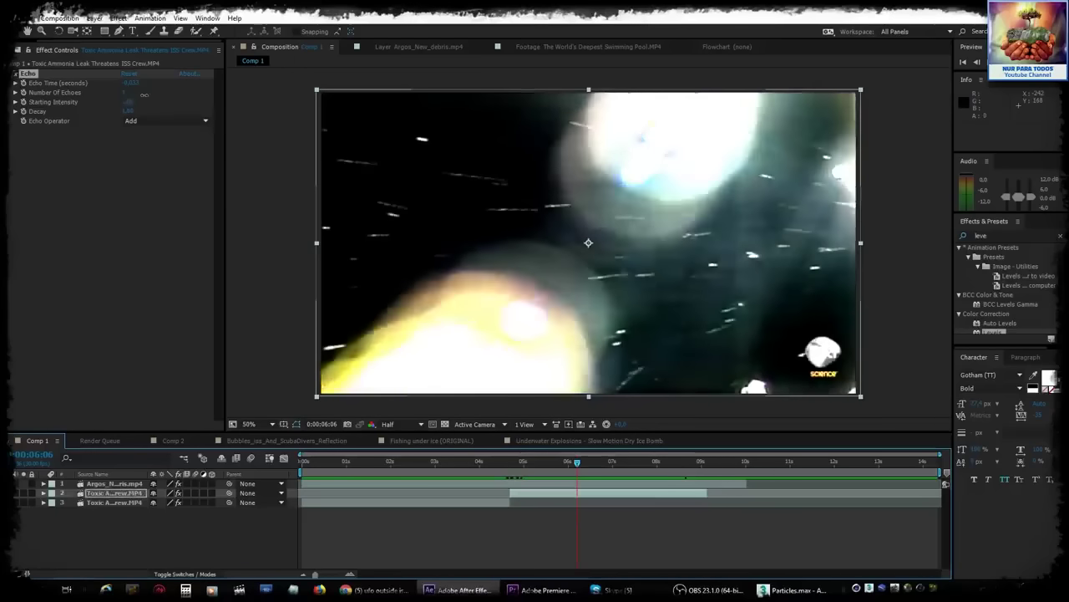
key("space")
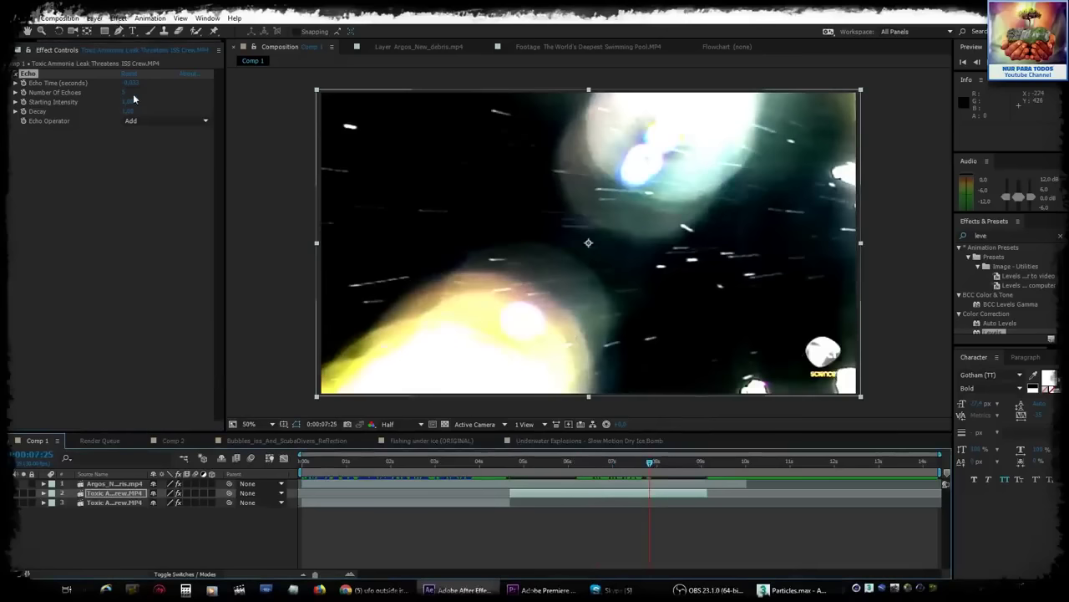
left_click_drag(123, 94, 157, 94)
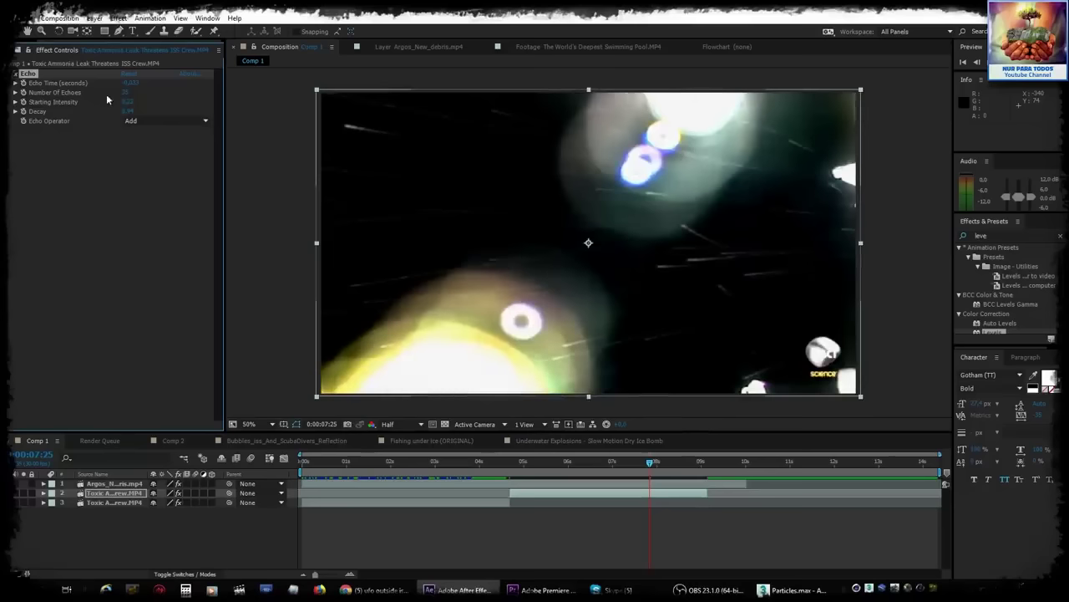
mouse_move(650, 462)
left_mouse_down()
mouse_move(628, 462)
mouse_move(670, 462)
left_mouse_up()
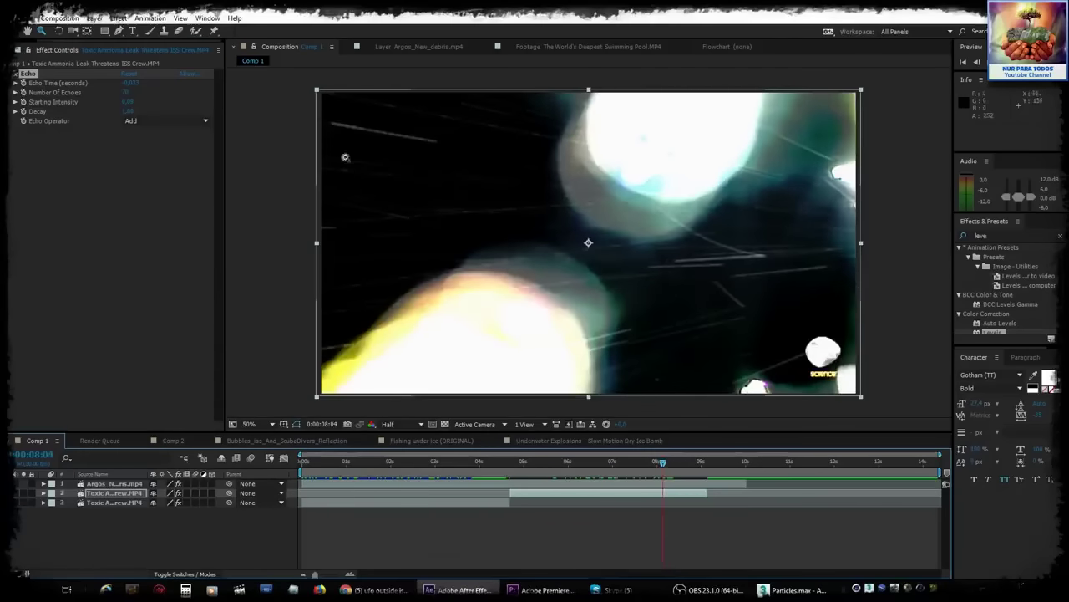
mouse_move(666, 472)
left_mouse_down()
mouse_move(711, 472)
mouse_move(619, 484)
mouse_move(703, 473)
mouse_move(620, 478)
mouse_move(693, 473)
mouse_move(640, 479)
mouse_move(681, 476)
left_mouse_up()
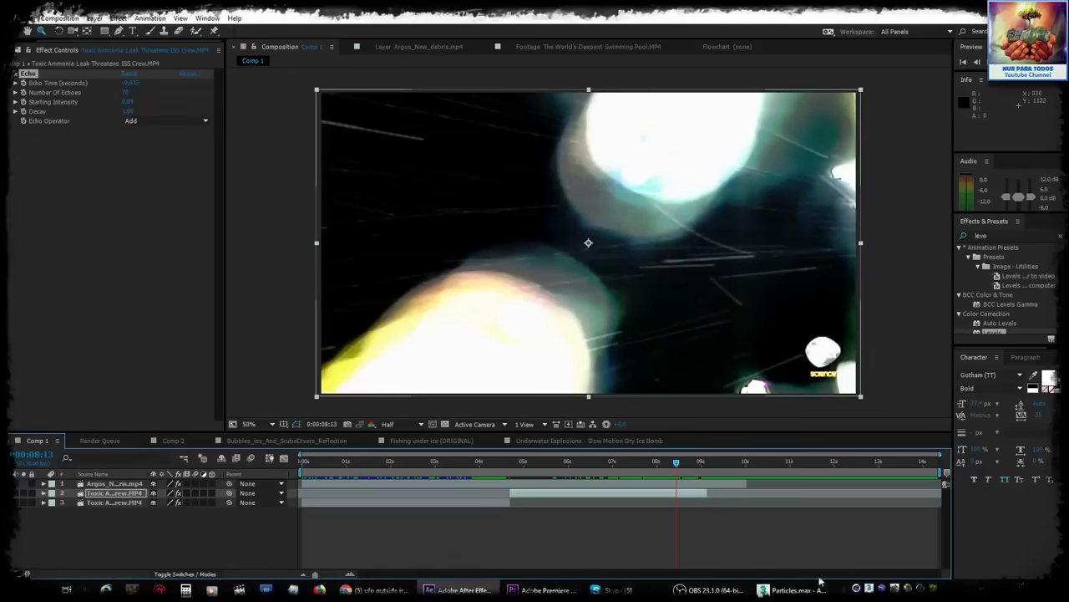
Switch to the Particles.max scene in 3ds Max
left_click(789, 590)
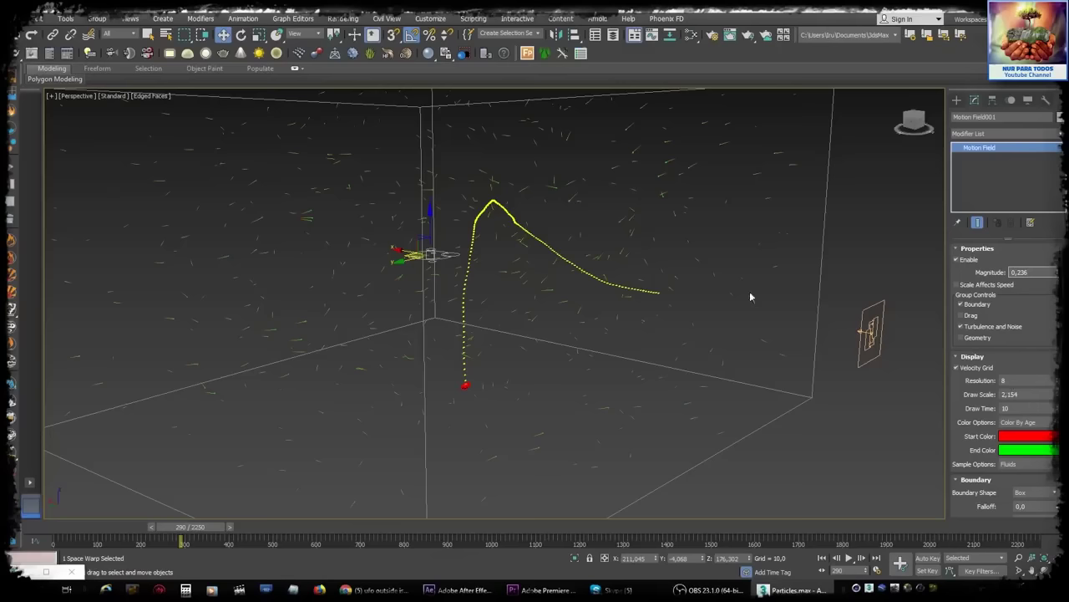
Select the PFS_Snow particle source and advance the animation to frame 373 to examine its particle trails from the side
left_click(876, 330)
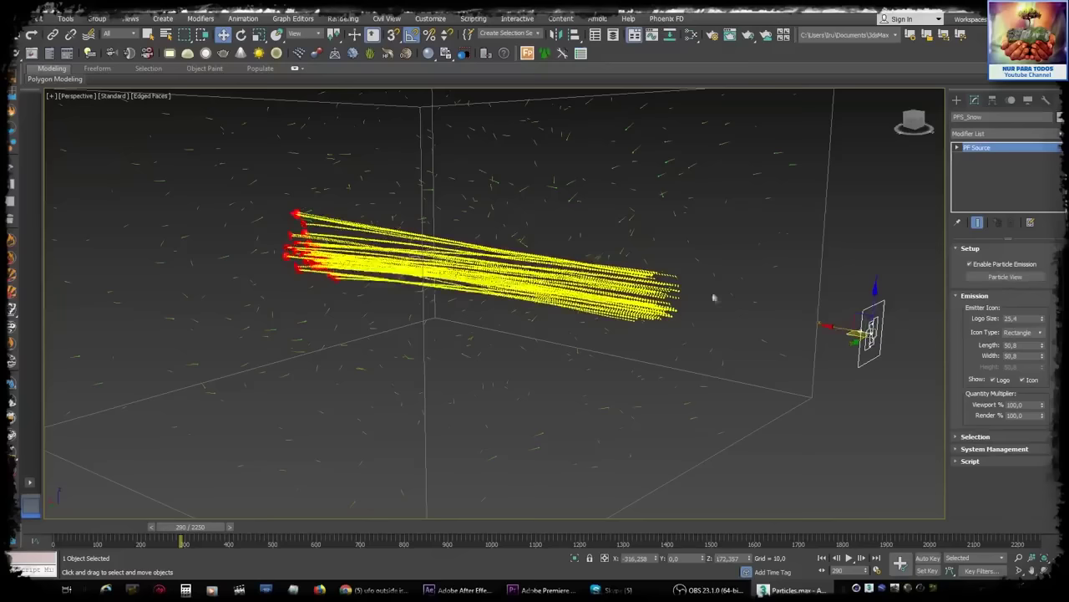
left_click_drag(353, 247, 418, 243)
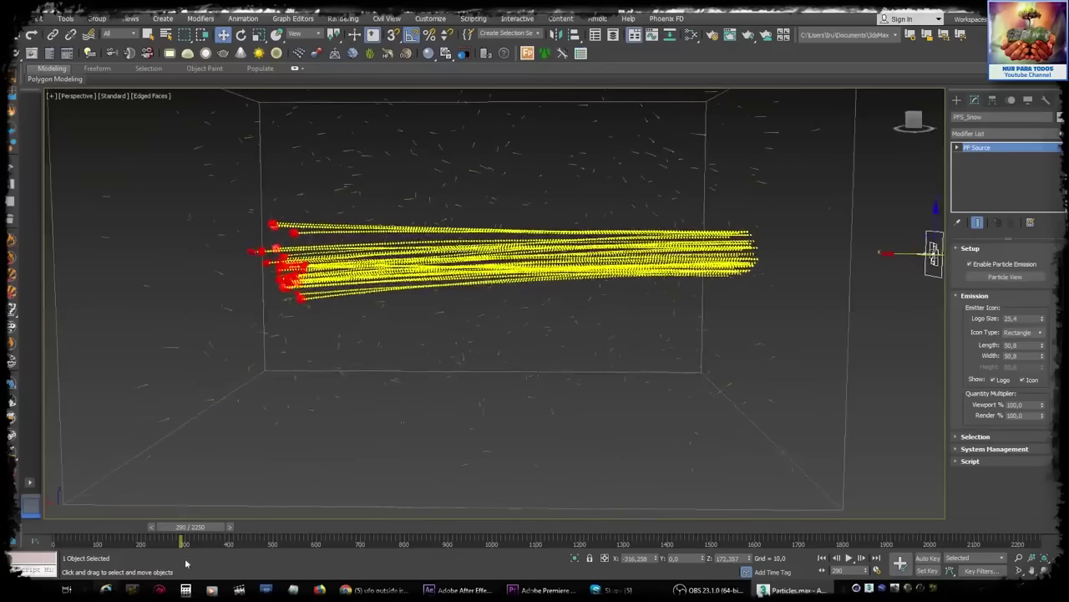
mouse_move(203, 527)
left_mouse_down()
mouse_move(56, 527)
mouse_move(226, 525)
left_mouse_up()
left_click(383, 342)
key("w")
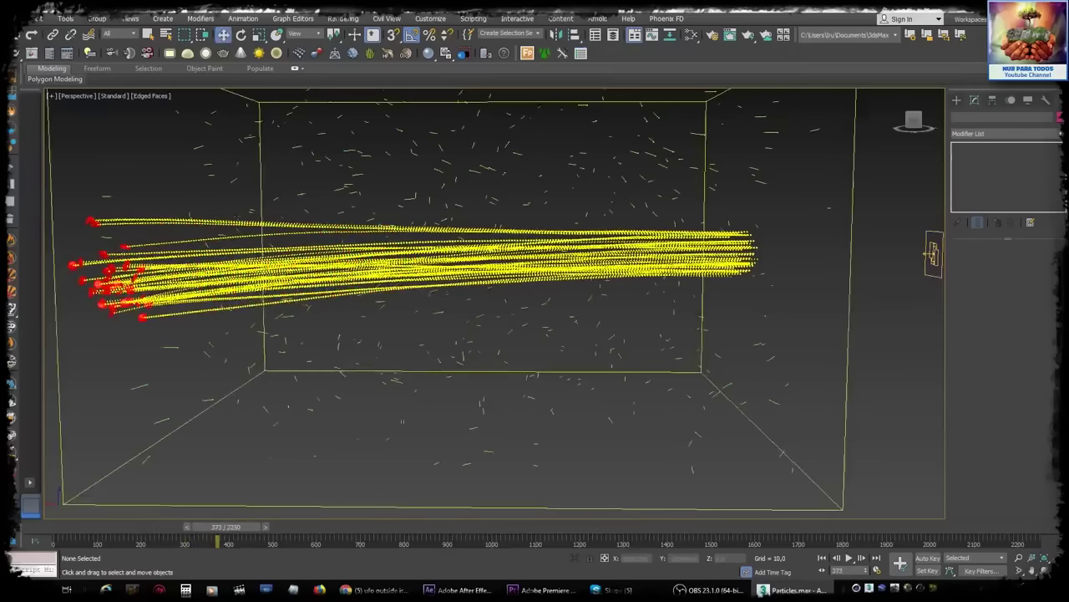
Scrub the animation back to frame 130 and on to frame 73 to examine the emitted particles close up
left_click_drag(231, 527, 130, 509)
scroll(576, 255, "up", 5)
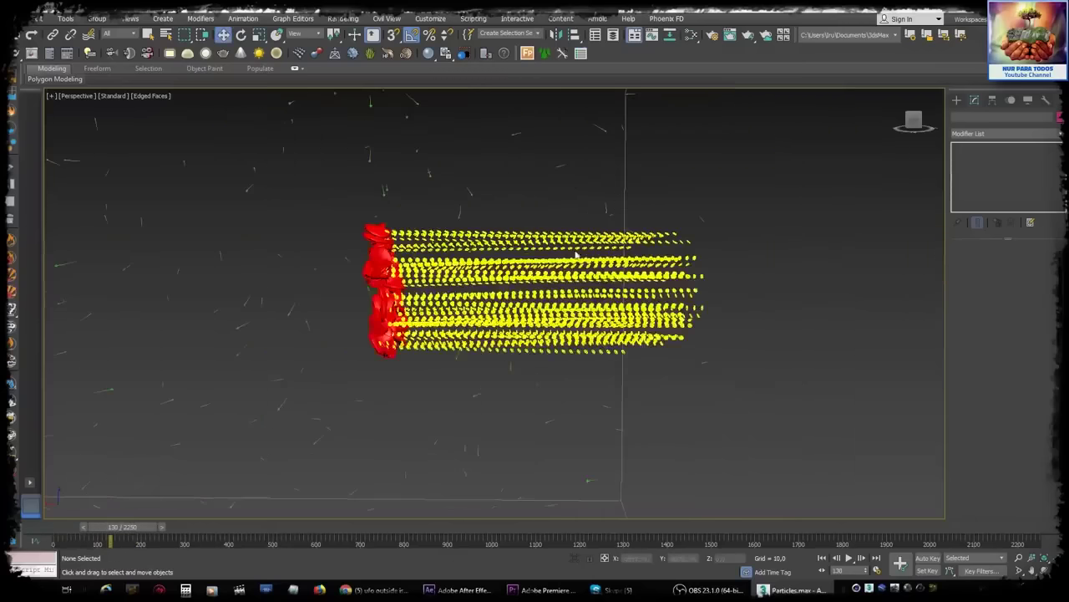
scroll(431, 273, "up", 3)
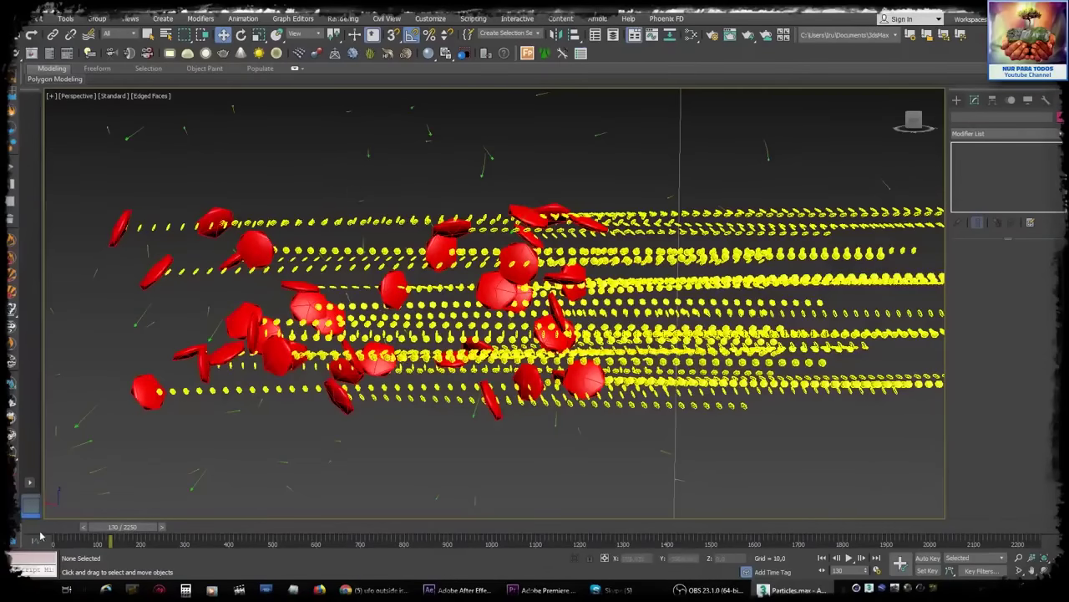
left_click_drag(40, 535, 89, 528)
key("w")
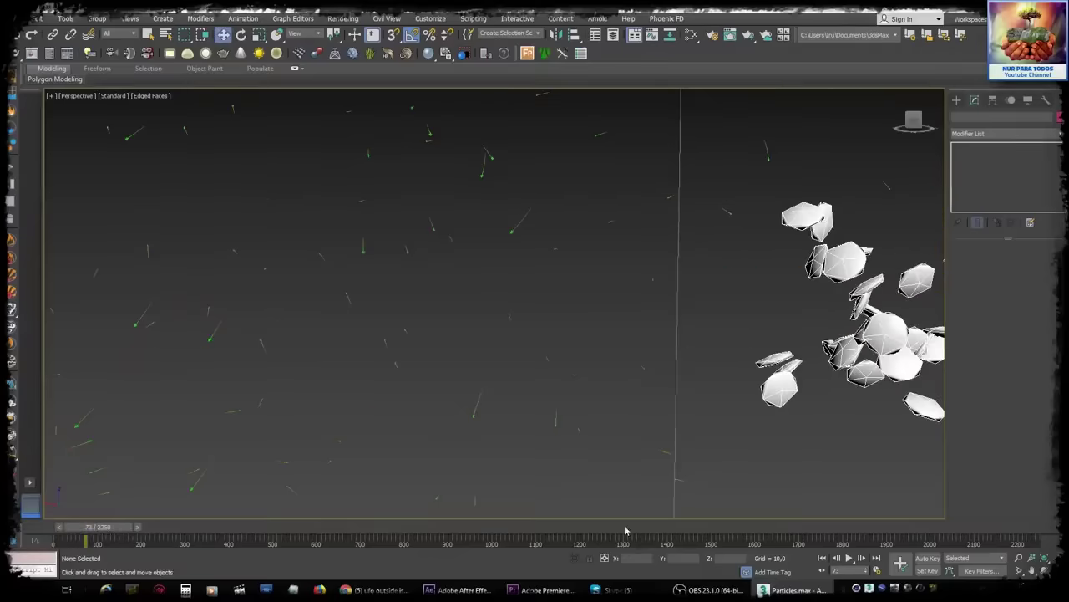
Play the particle animation and scrub back to frames 146 and 94 to compare the trails with the tumbling particles
left_click(848, 559)
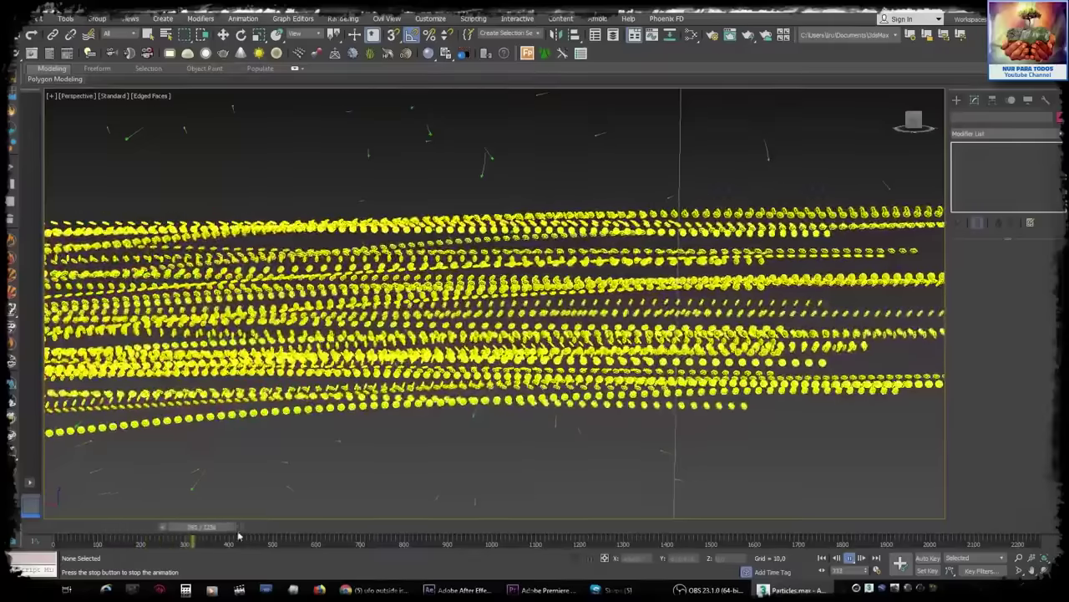
left_click_drag(238, 536, 180, 533)
left_click_drag(166, 536, 168, 536)
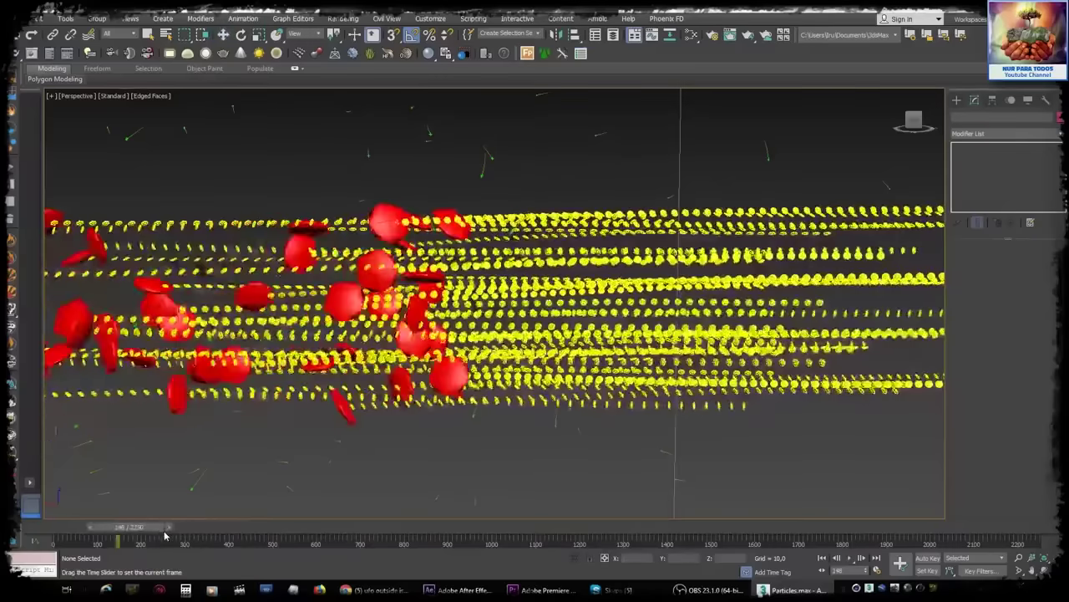
key("w")
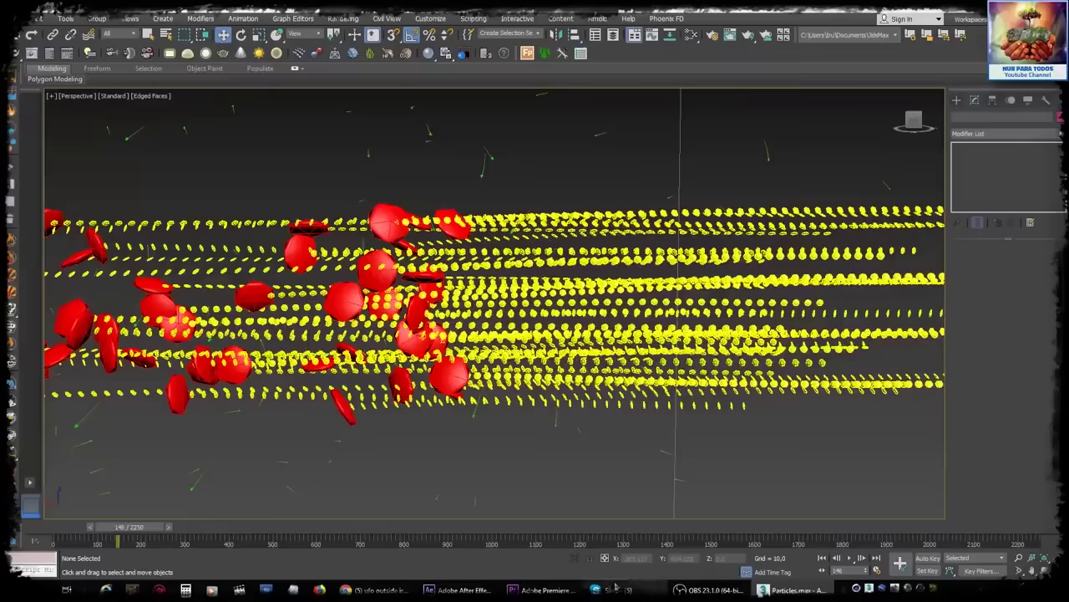
mouse_move(117, 528)
left_mouse_down()
mouse_move(48, 539)
mouse_move(110, 531)
left_mouse_up()
key("w")
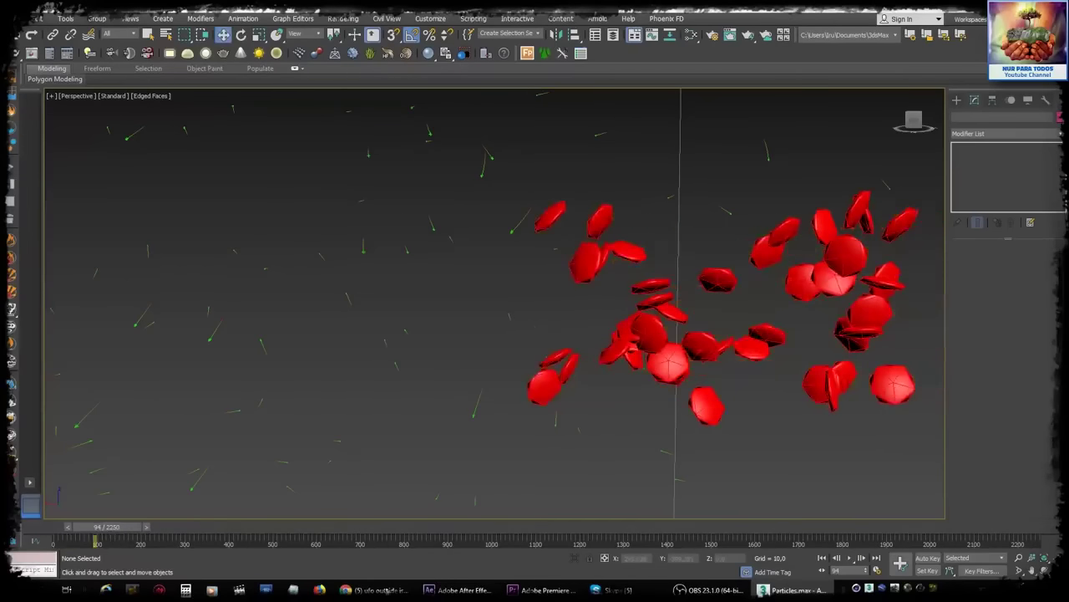
Replay the particle animation from frame 94 and stop it at frame 281
left_click(848, 557)
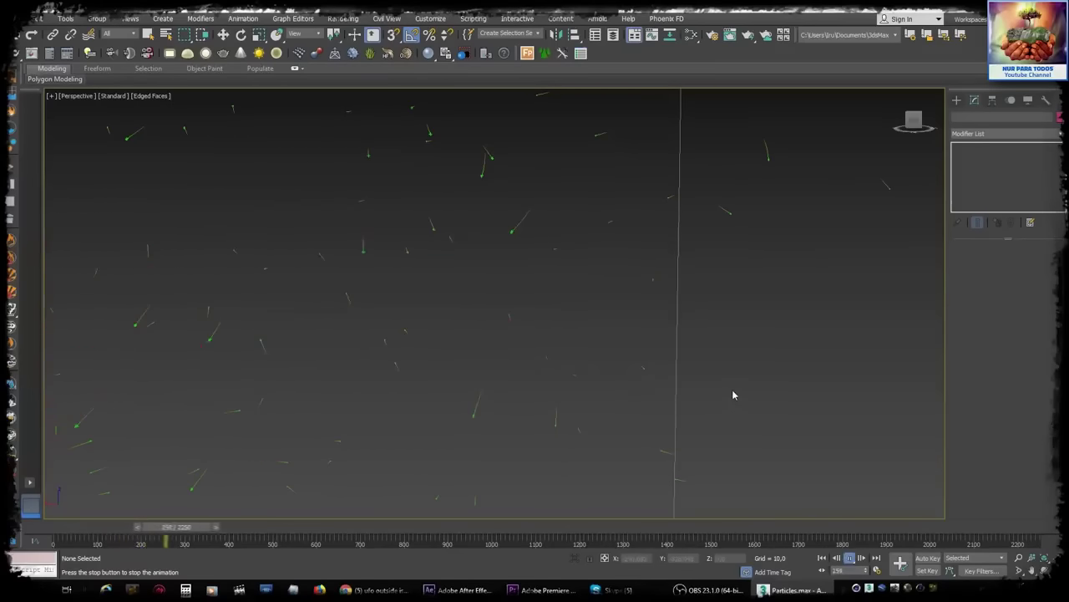
left_click(850, 559)
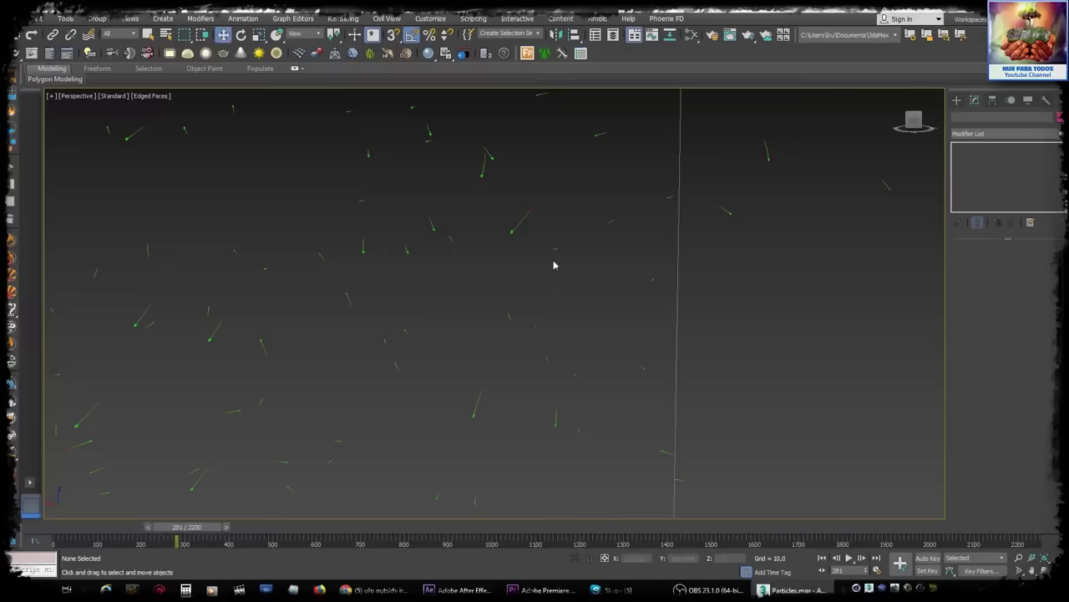
scroll(569, 264, "down", 3)
scroll(433, 222, "down", 3)
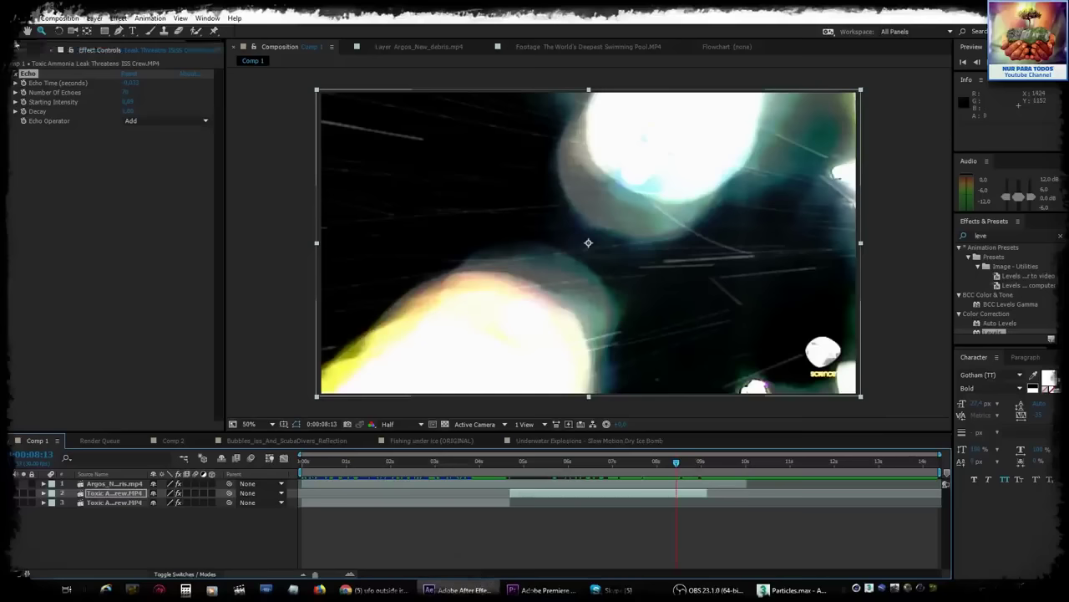
Bring up the footage list of the After Effects project and switch to the YouTube results for "ufo outside iss" in Chrome
left_click(16, 47)
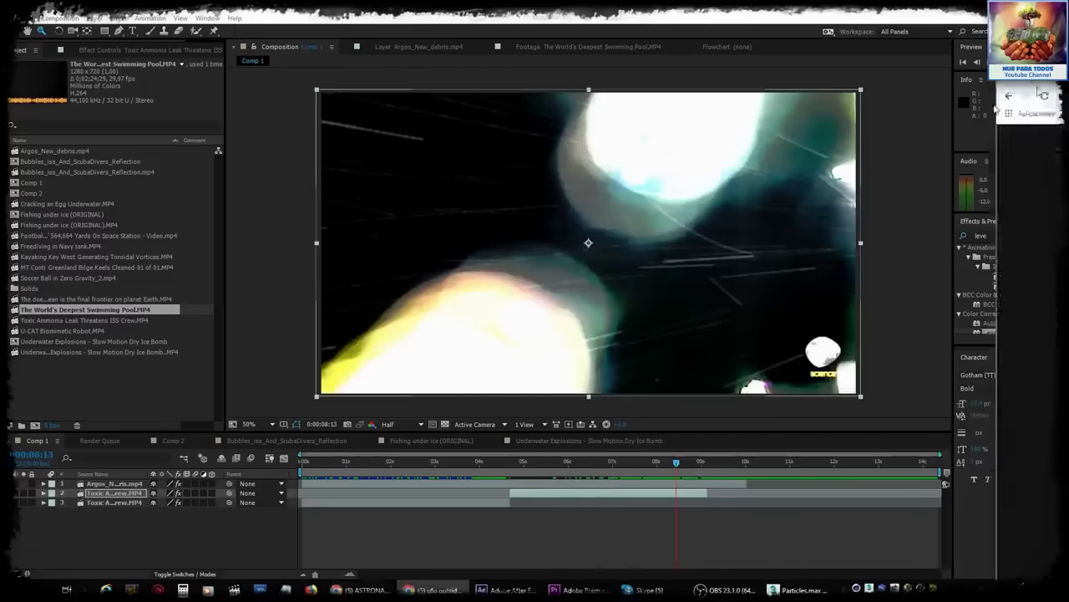
left_click(435, 589)
scroll(304, 150, "up", 1)
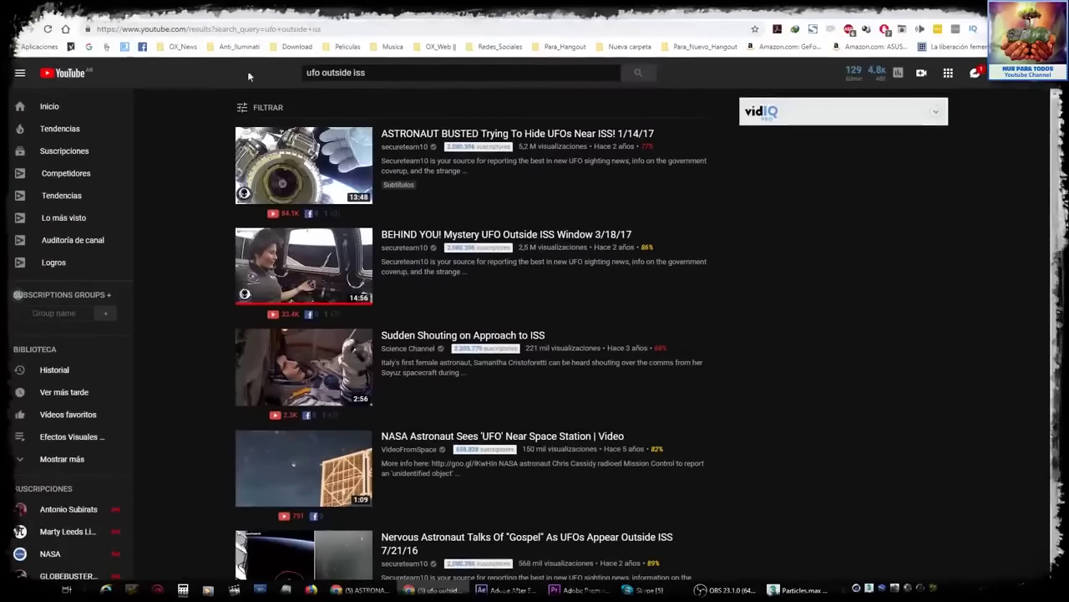
left_click_drag(322, 73, 366, 73)
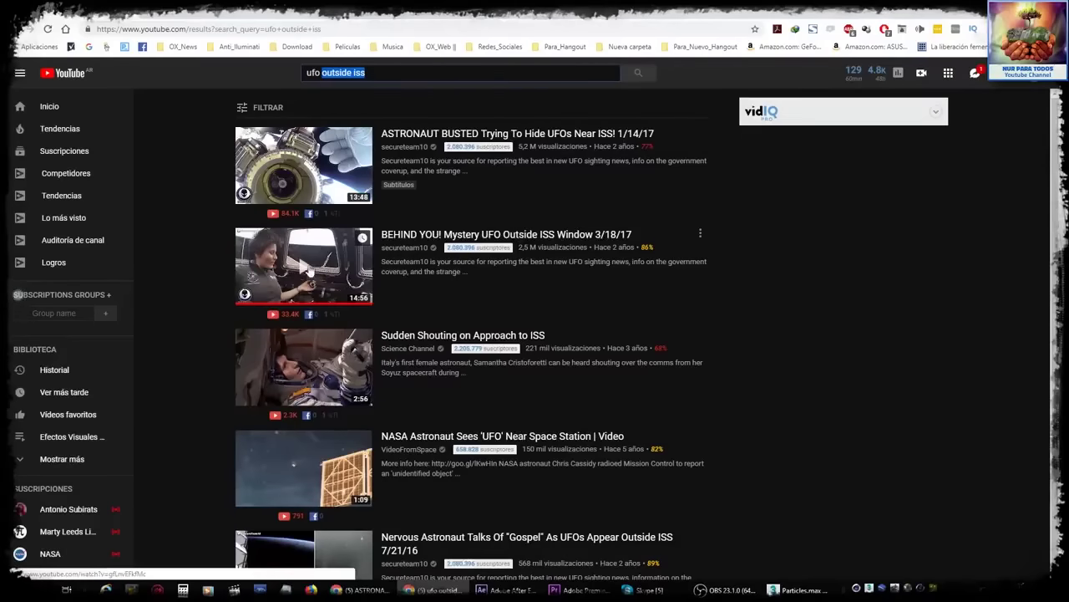
Open the video "BEHIND YOU! Mystery UFO Outside ISS Window 3/18/17" and look over its page
left_click(340, 266)
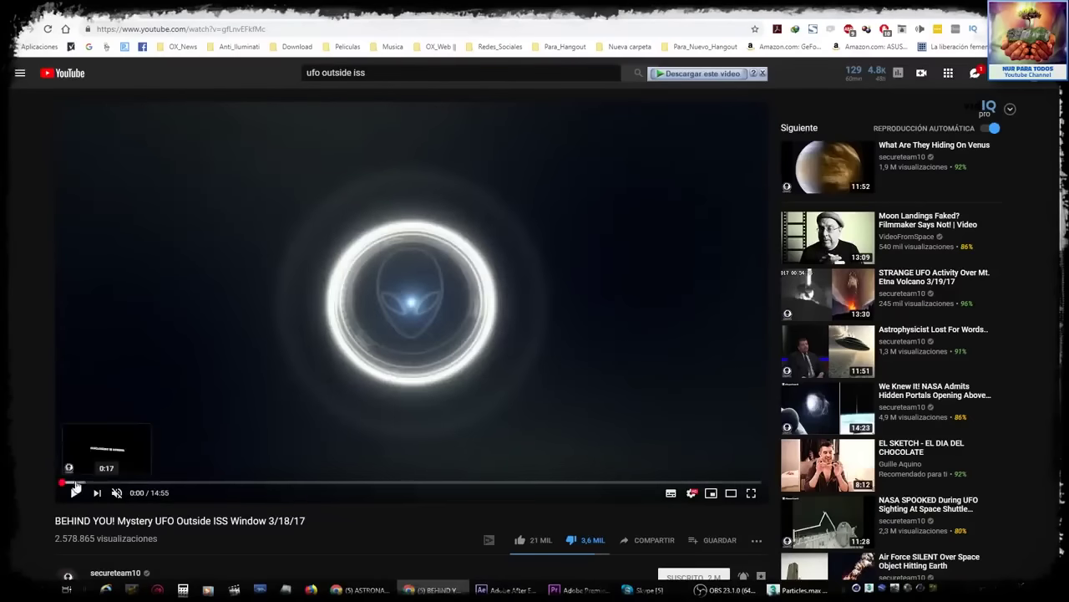
scroll(284, 373, "down", 1)
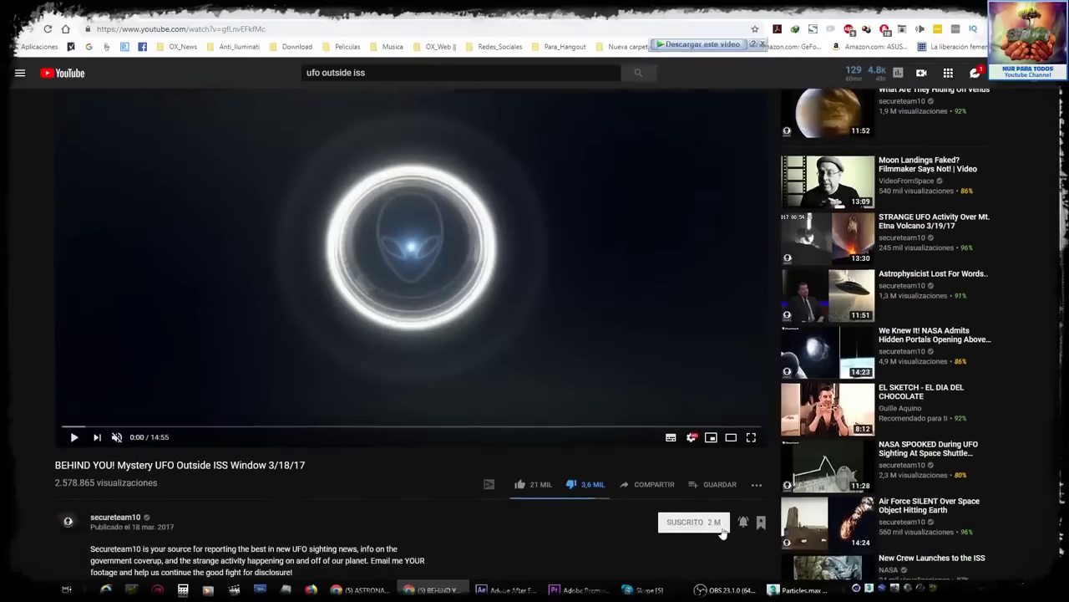
scroll(488, 502, "up", 1)
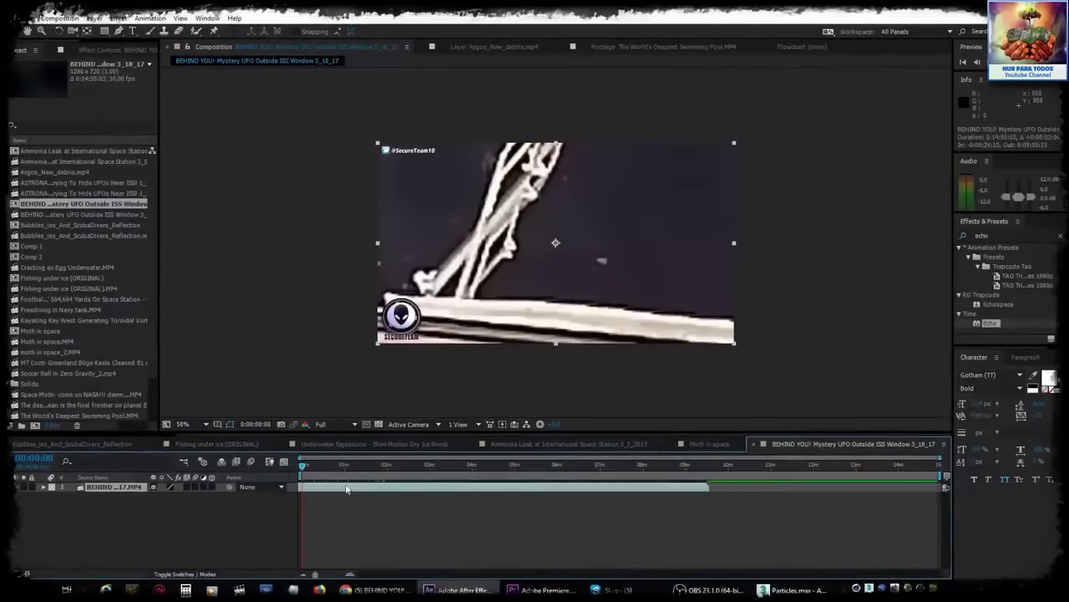
Slide the BEHIND YOU! layer in its After Effects composition to an in point of -0:04:16:00
left_click_drag(347, 489, 419, 492)
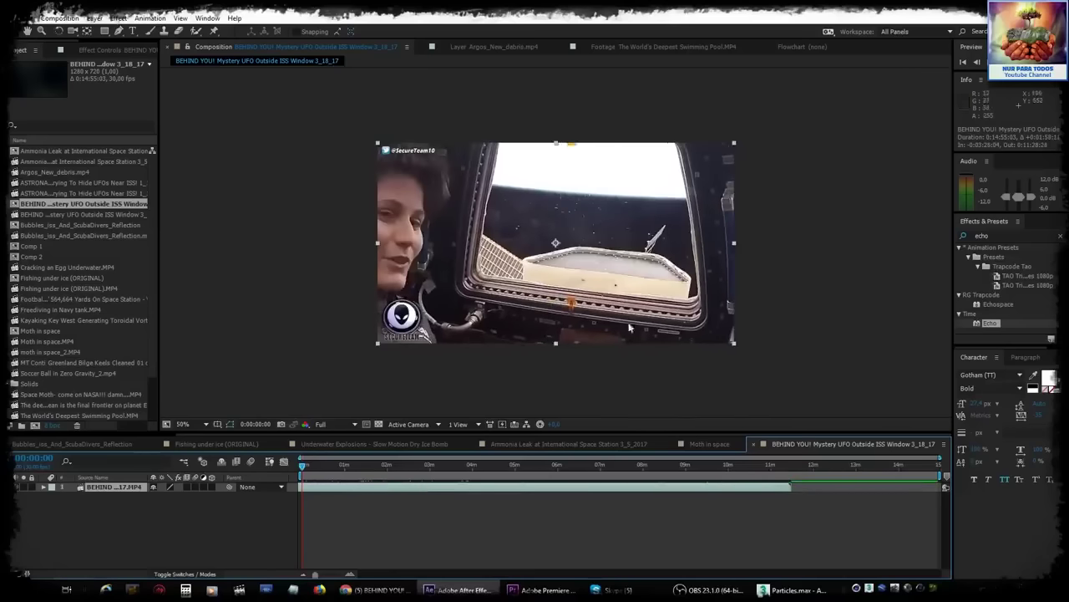
key("slash")
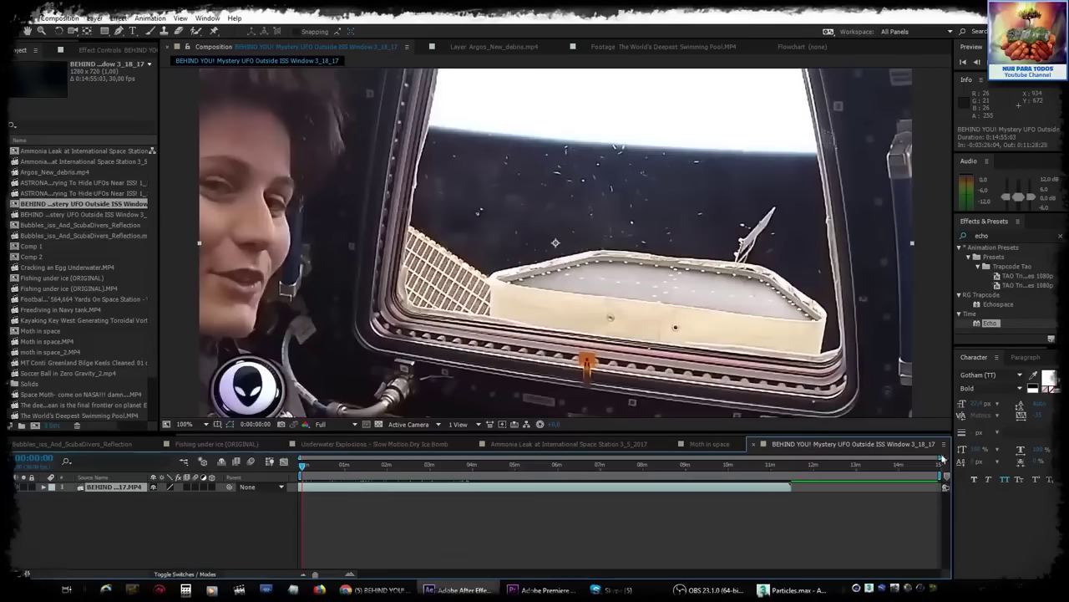
left_click_drag(942, 458, 418, 459)
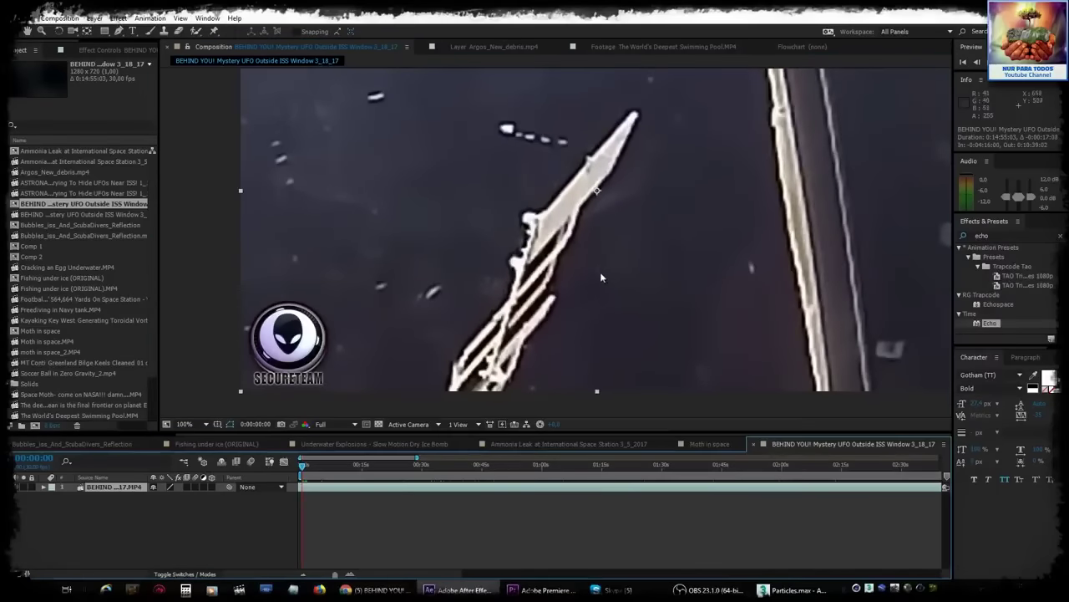
Play the BEHIND YOU! composition to about 0:00:15:22 and revisit about 0:00:02:15 to examine the bright object beside the station structure
key("space")
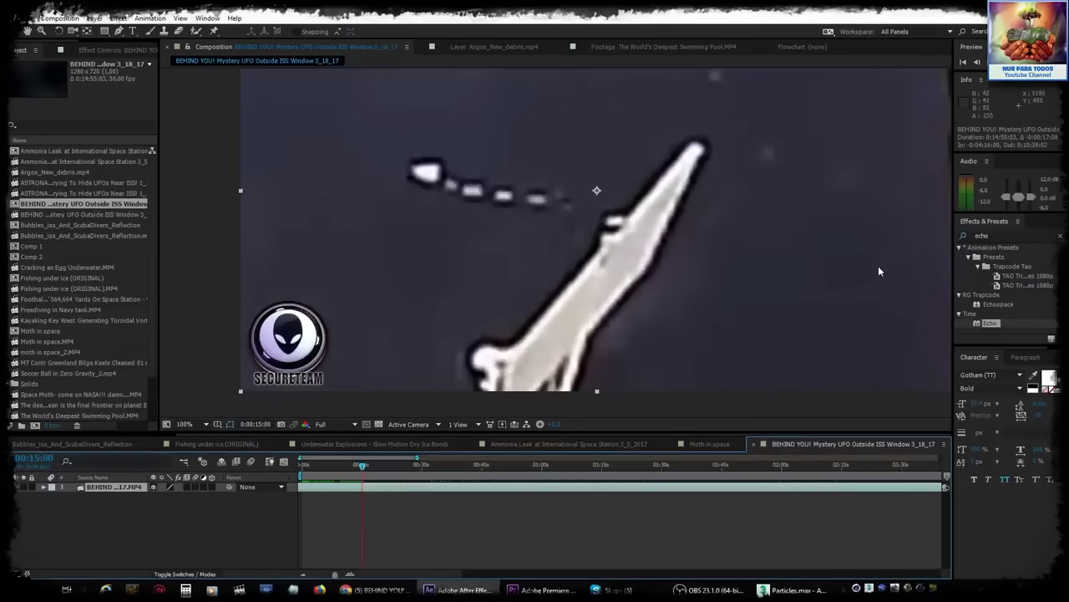
key("space")
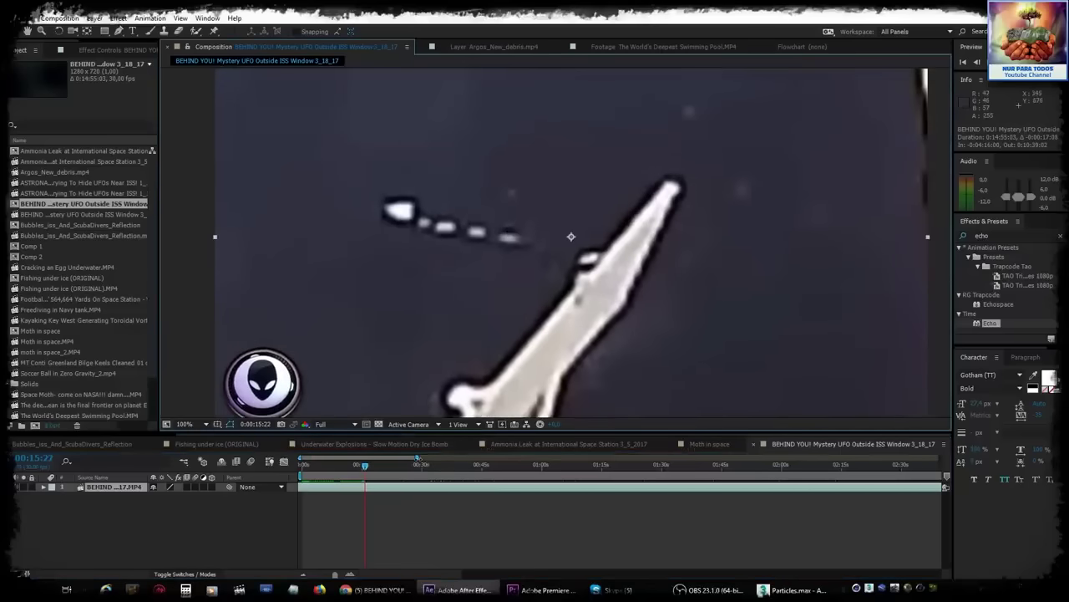
left_click_drag(418, 458, 305, 507)
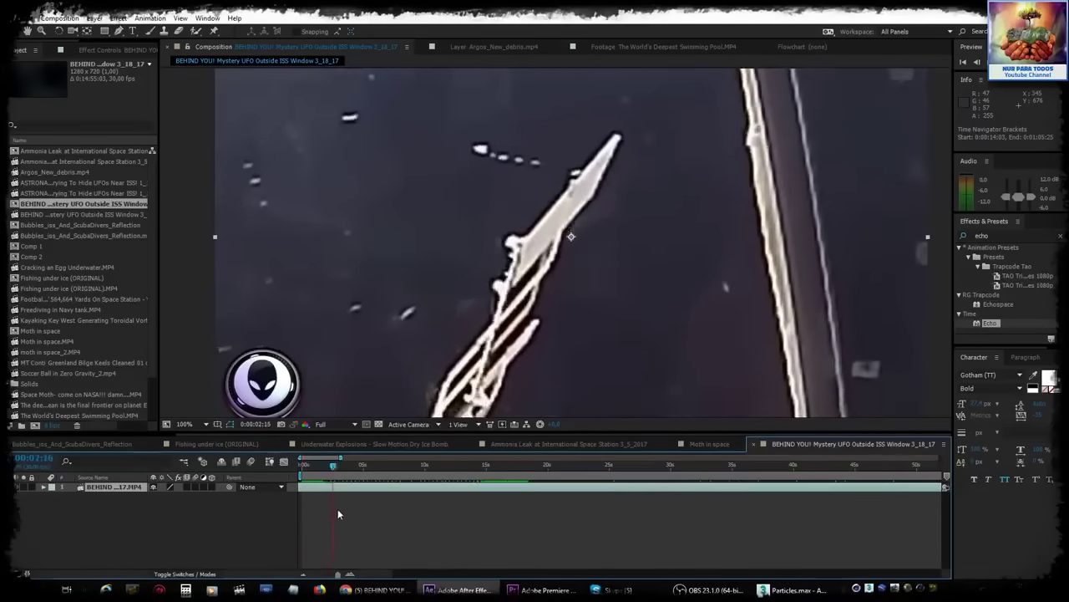